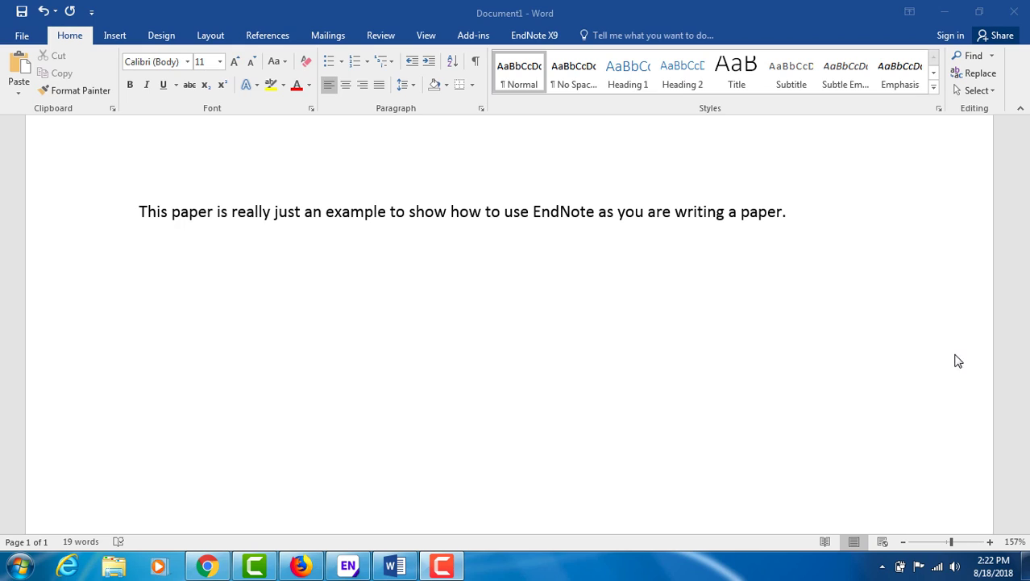
After the opening sentence ending in 'paper.', type a quoted placeholder sentence ending with a period.
click(800, 212)
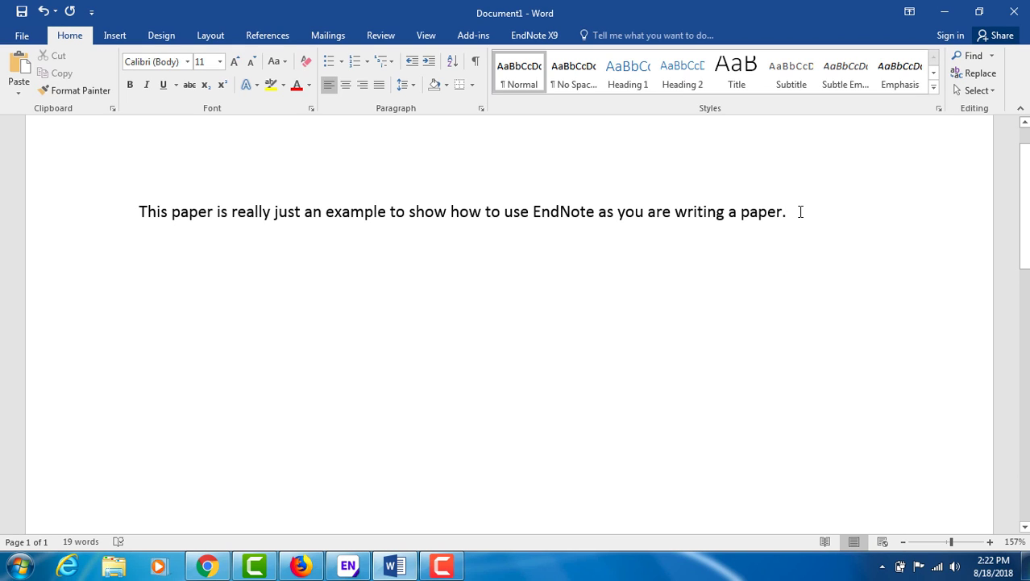
text("pok;oaikm;boaif)
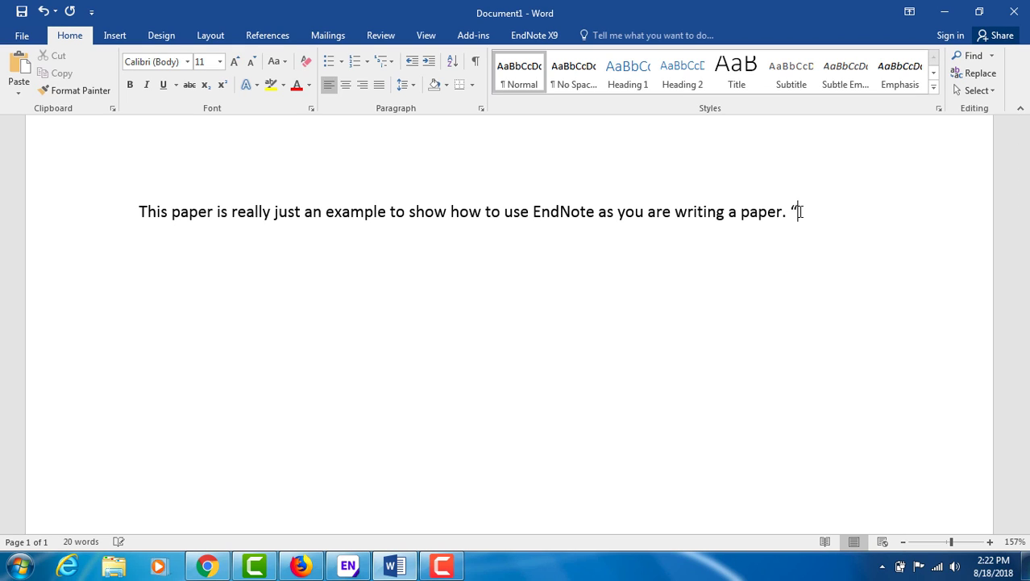
text(nba;oefibn)
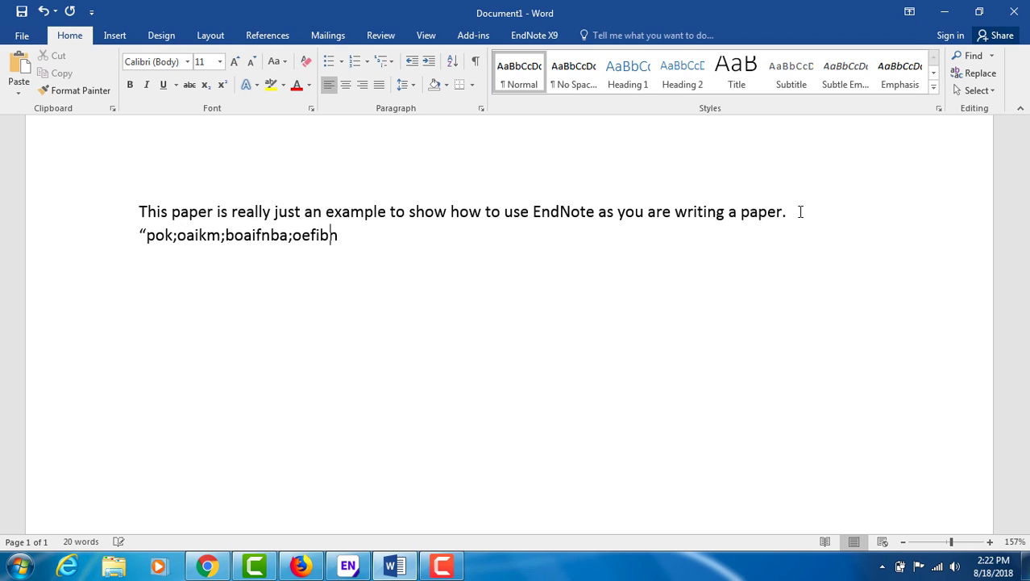
text(adfbioajdpfoijgq;erkltgjaprodvijsvoaiernfqa;oerjiapoij)
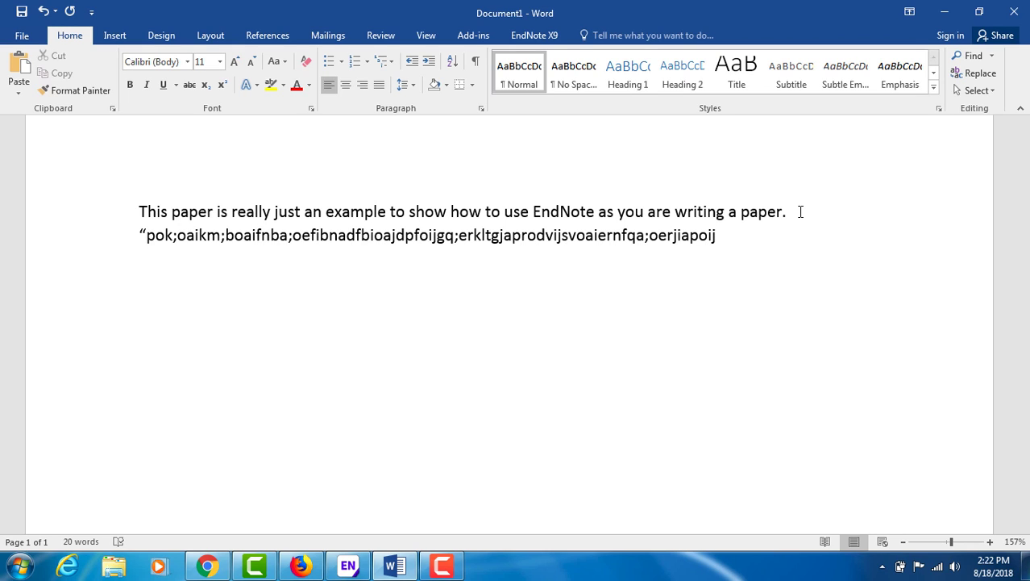
text(.")
Search the EndNote library for 'weight loss' and insert the 2018 Damanti article as a citation.
click(538, 34)
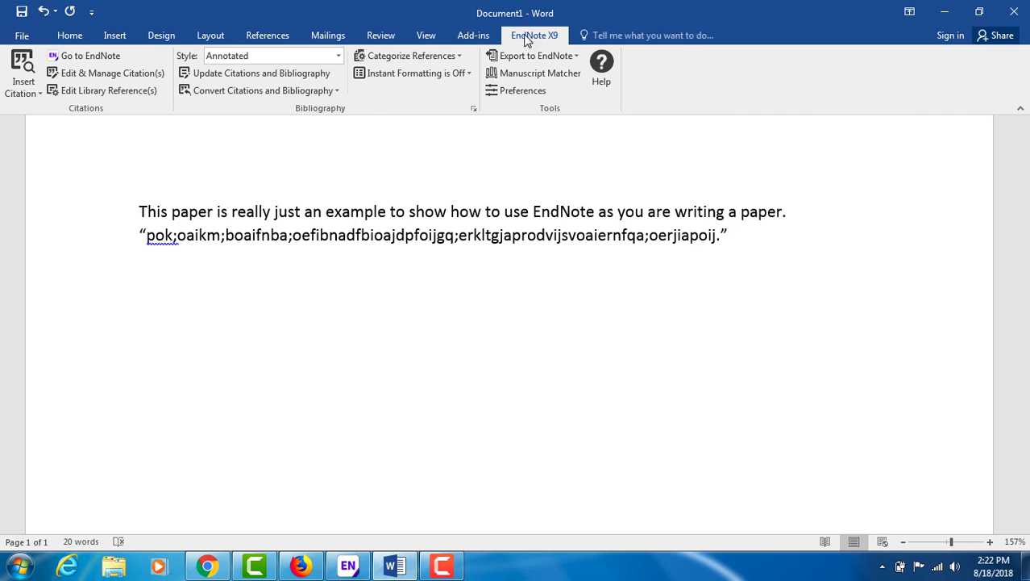
click(35, 94)
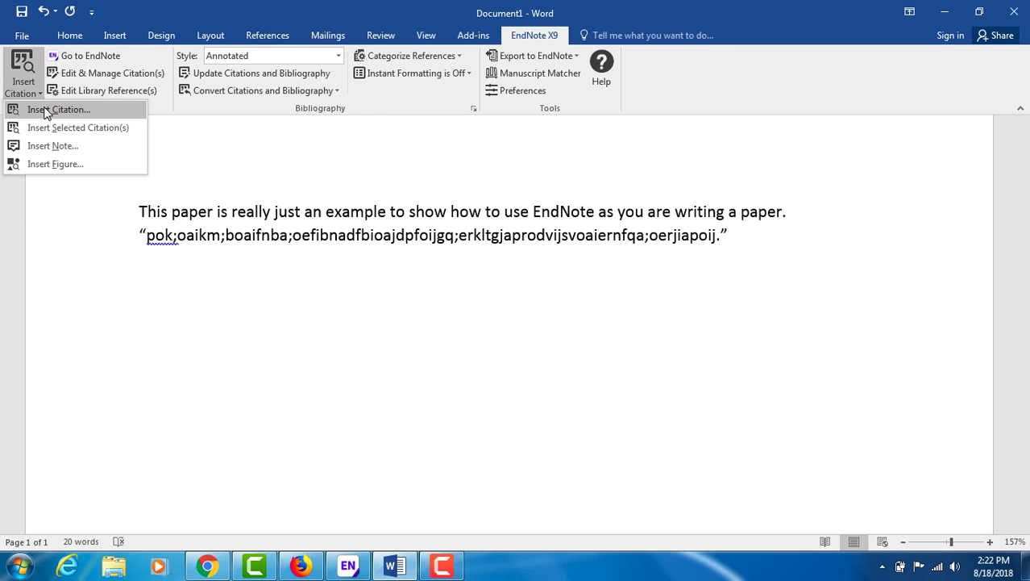
click(50, 109)
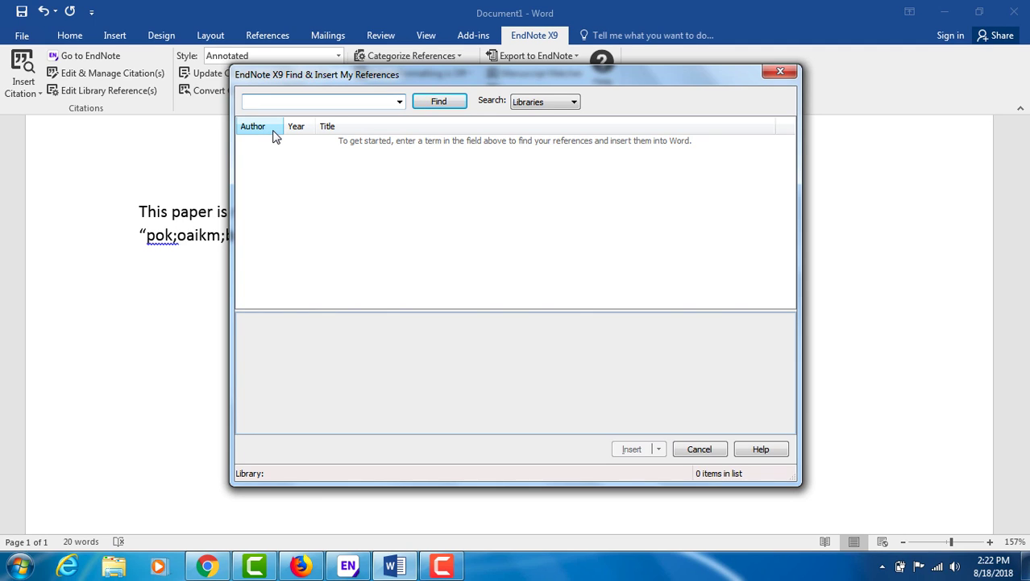
text(weight loss)
key(Return)
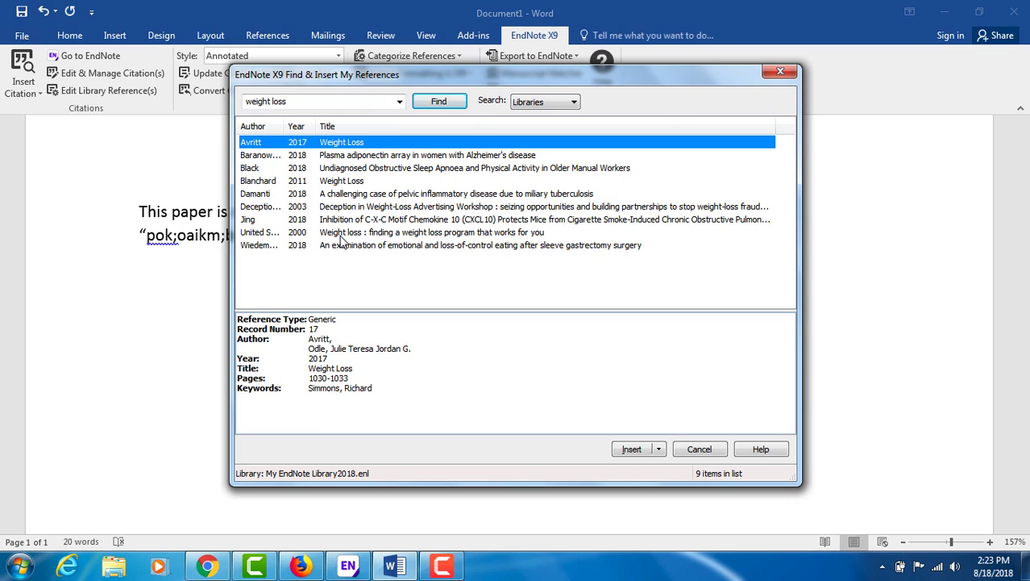
click(357, 196)
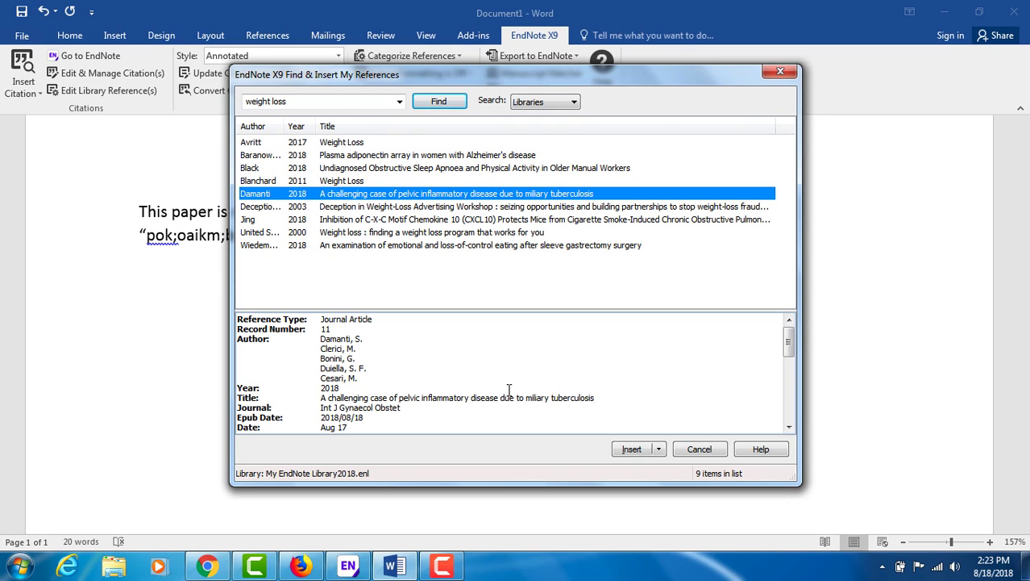
click(632, 450)
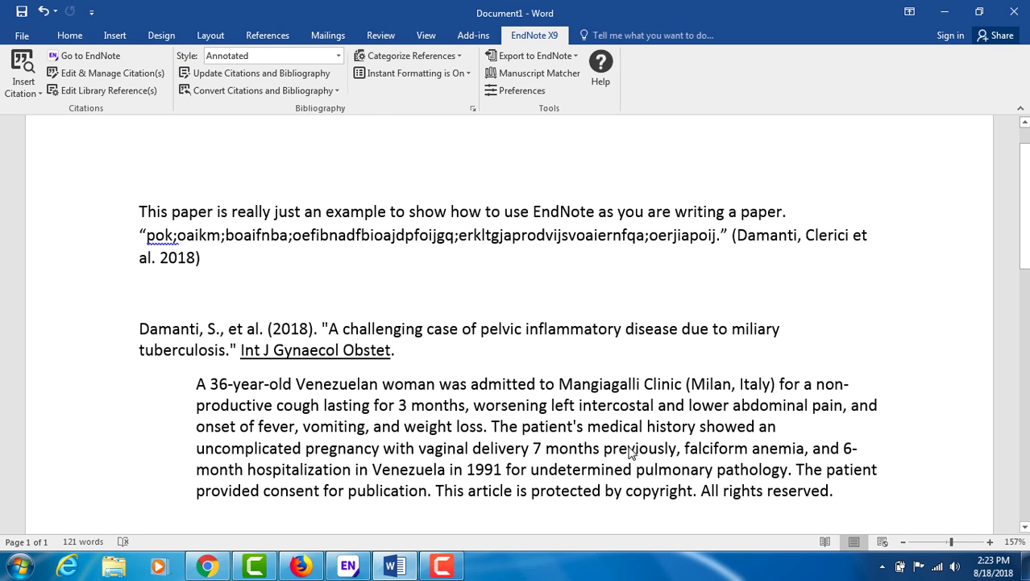
Check the Damanti citation and its annotated bibliography entry, then show the output style list.
click(816, 240)
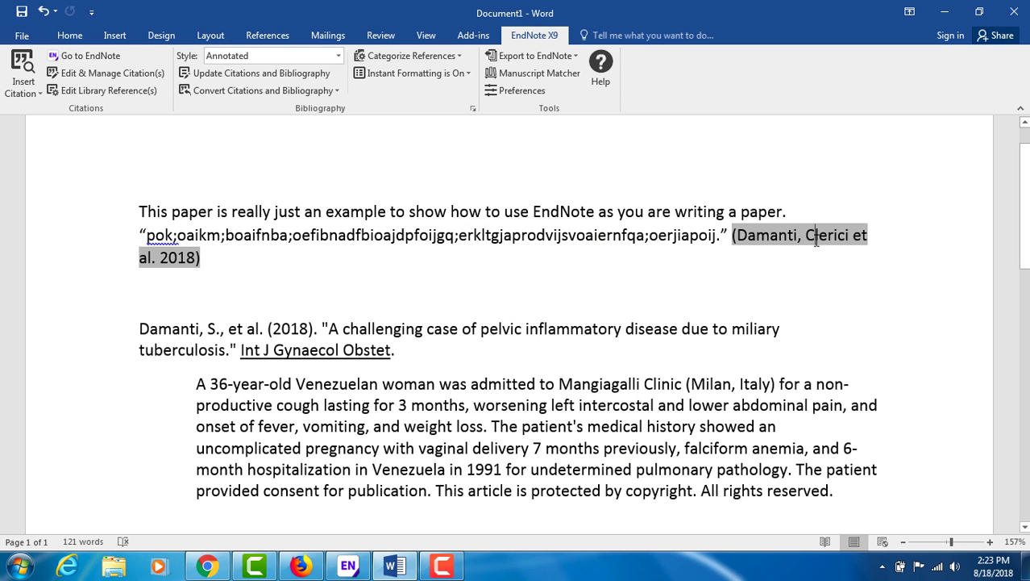
click(654, 332)
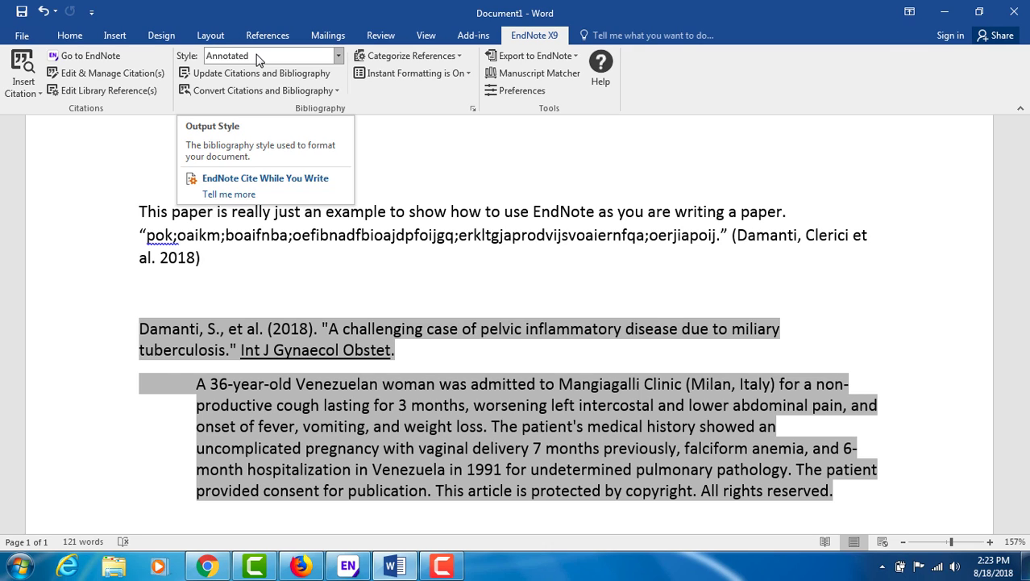
click(338, 57)
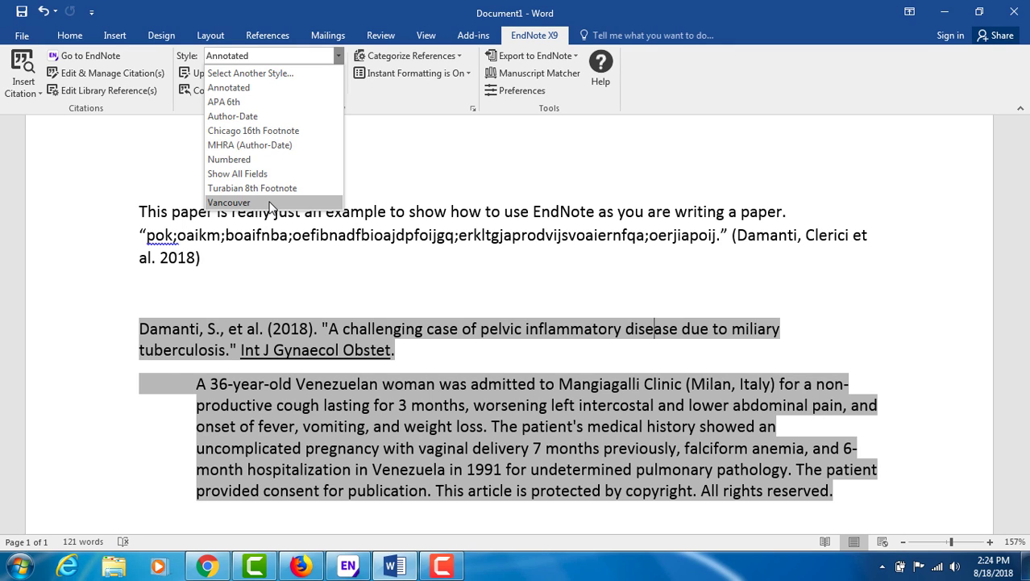
Switch the output style to APA 6th and add a period after the Damanti citation.
click(226, 102)
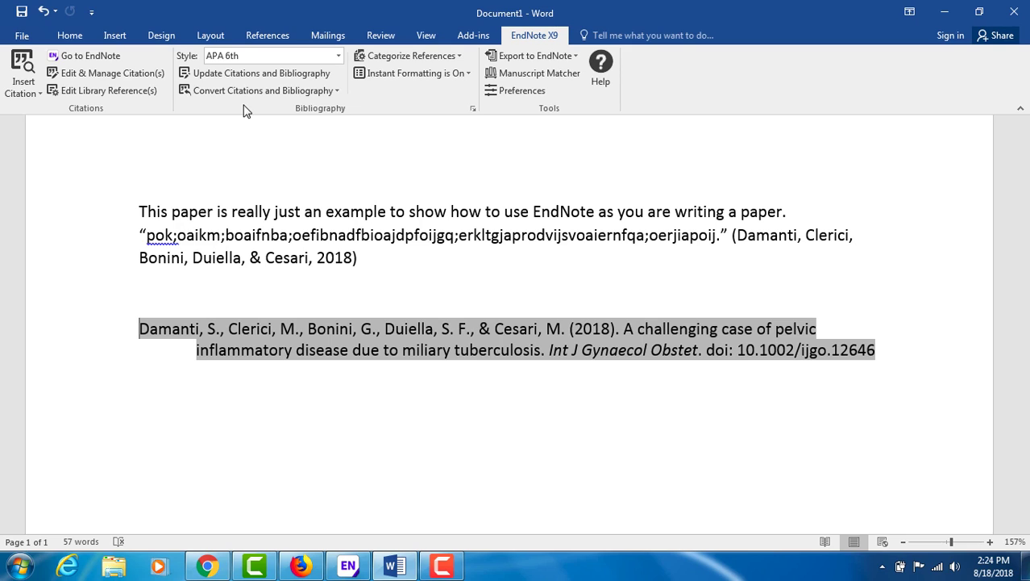
click(757, 236)
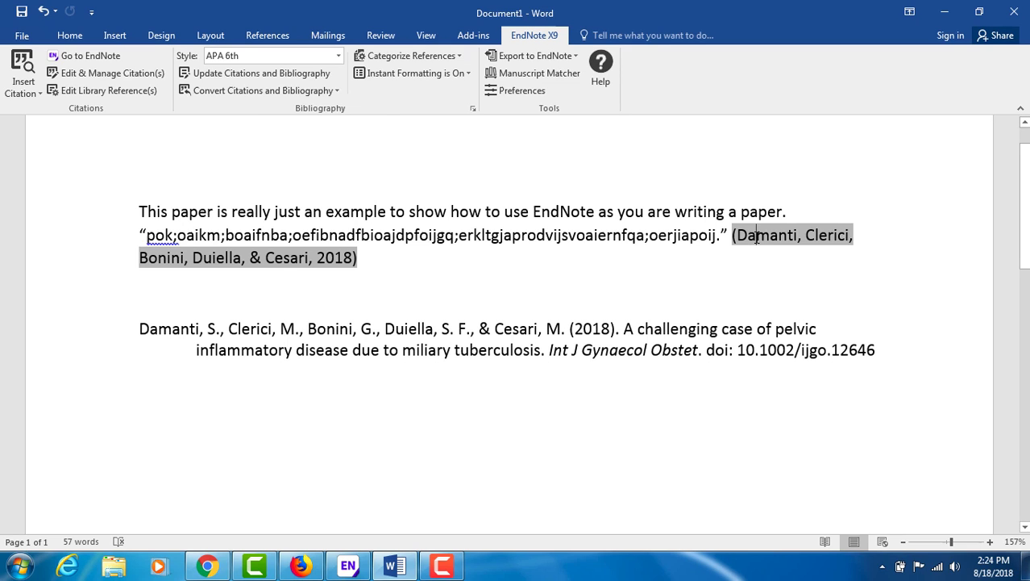
click(643, 338)
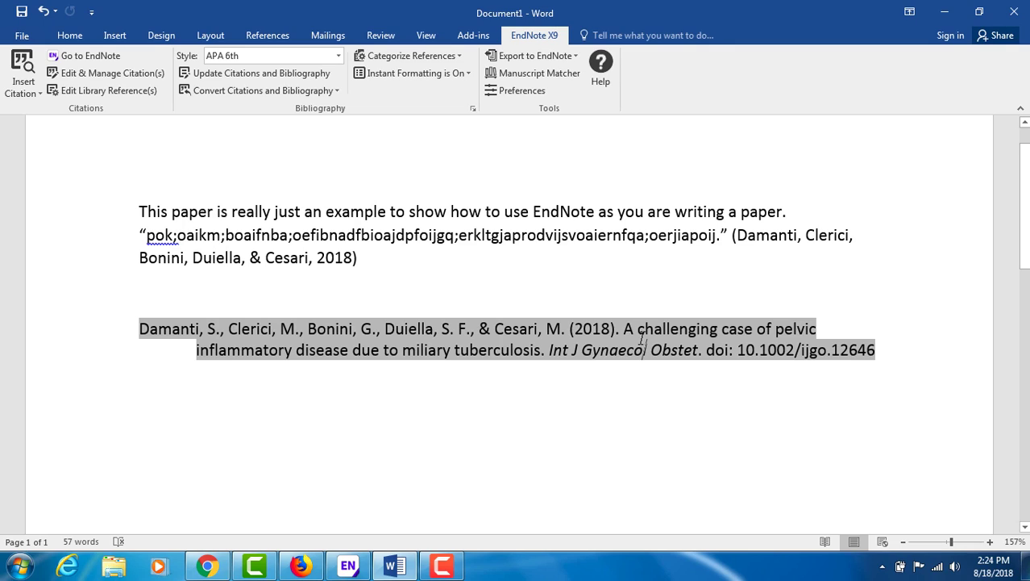
click(375, 254)
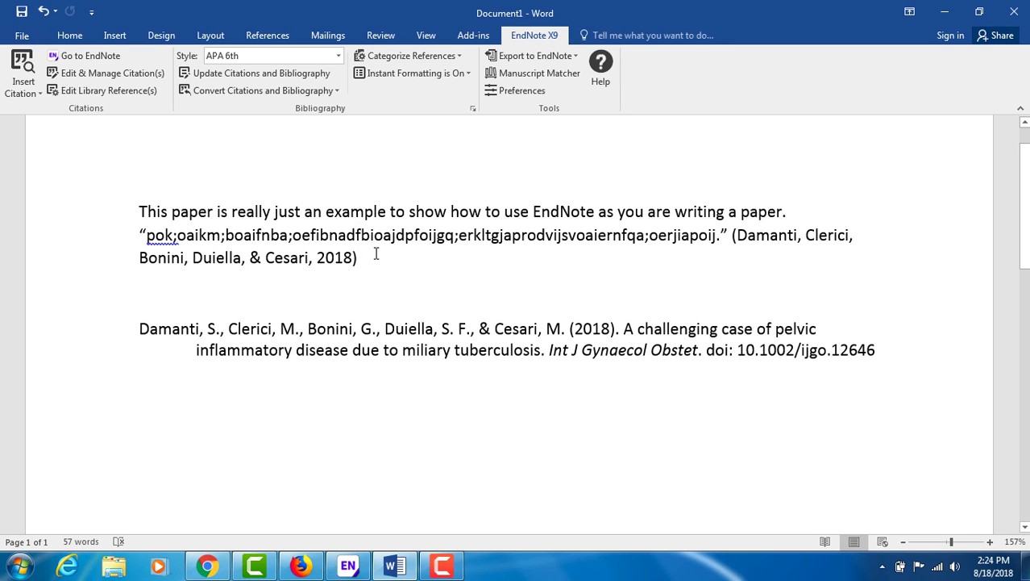
text(.)
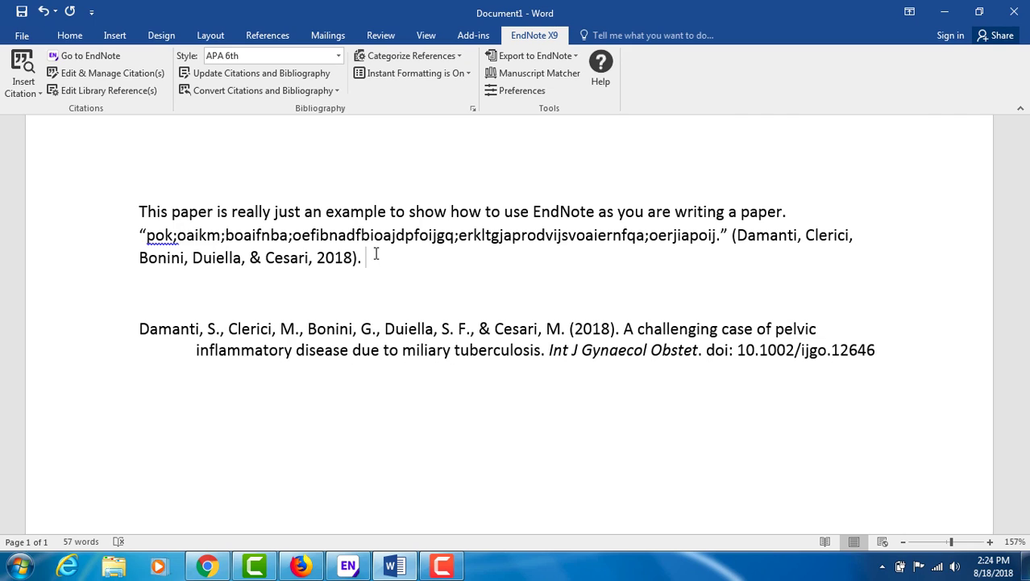
Insert the 2018 Wiedemann sleeve gastrectomy article as an Author (Year) citation.
click(31, 92)
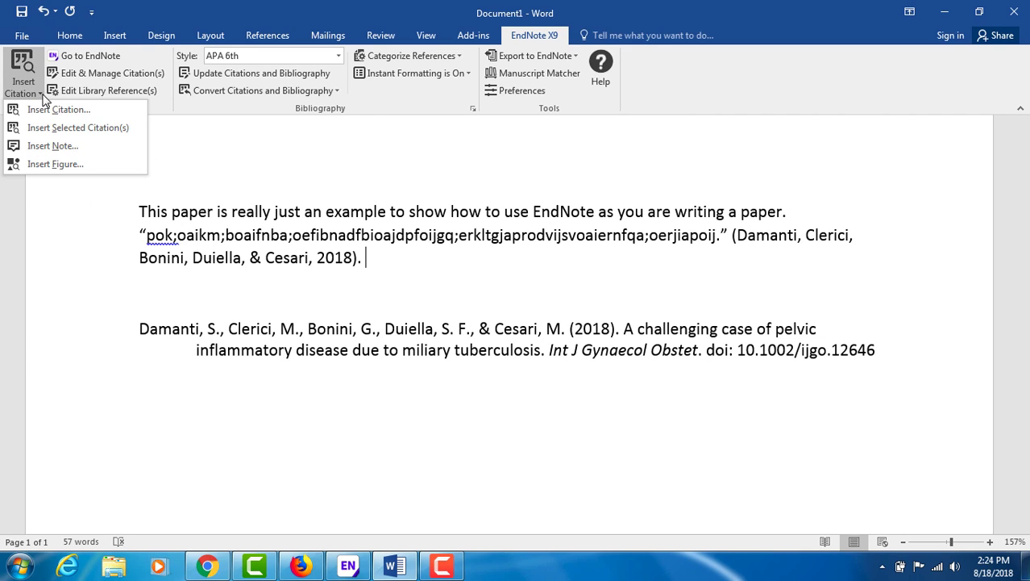
click(50, 111)
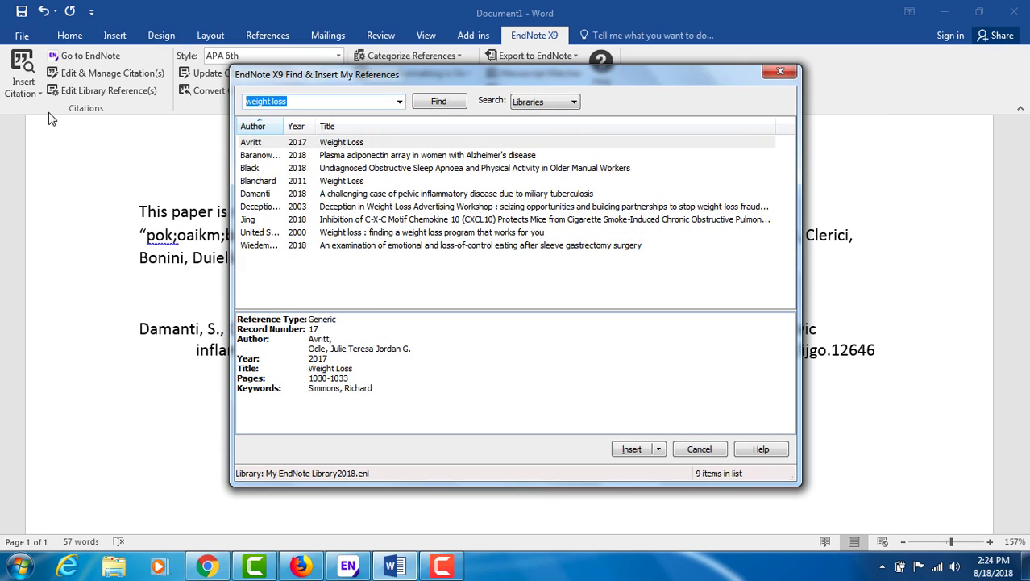
click(336, 245)
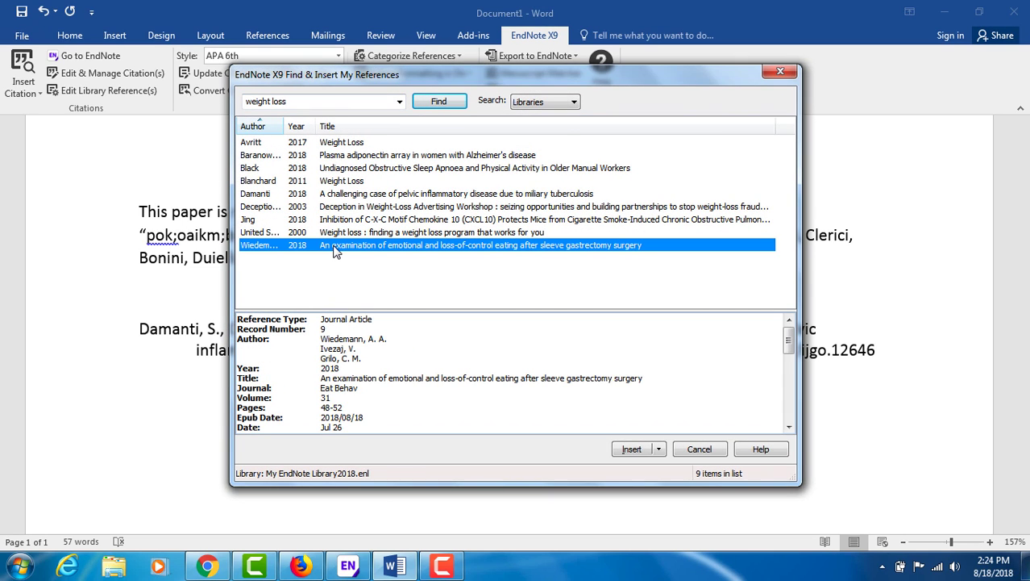
click(660, 451)
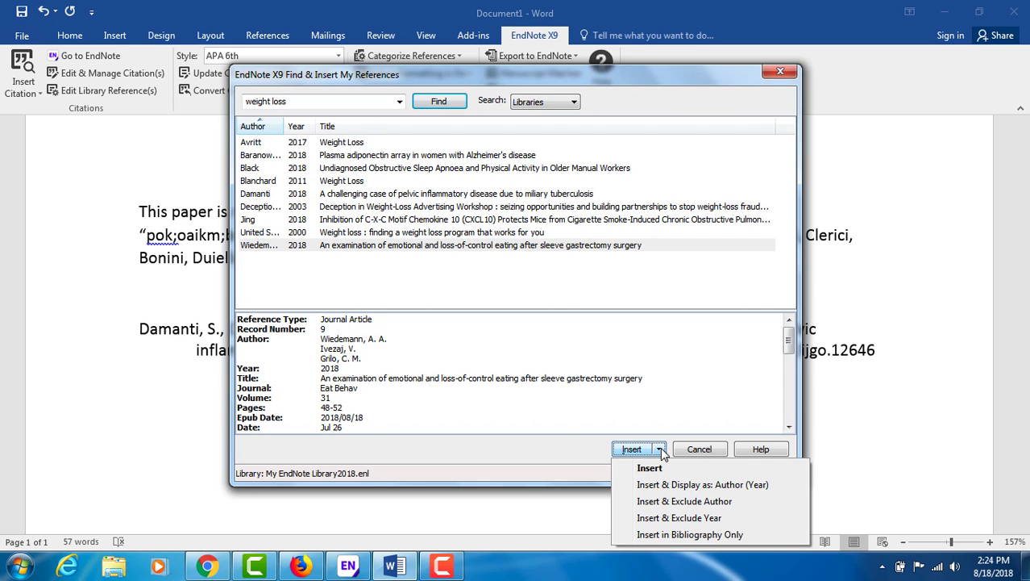
click(725, 486)
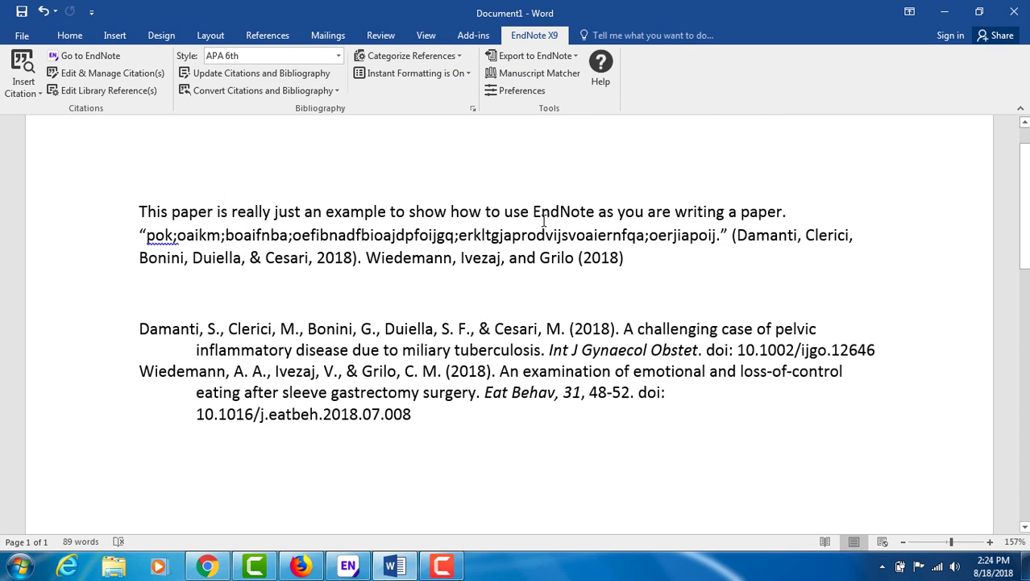
click(395, 259)
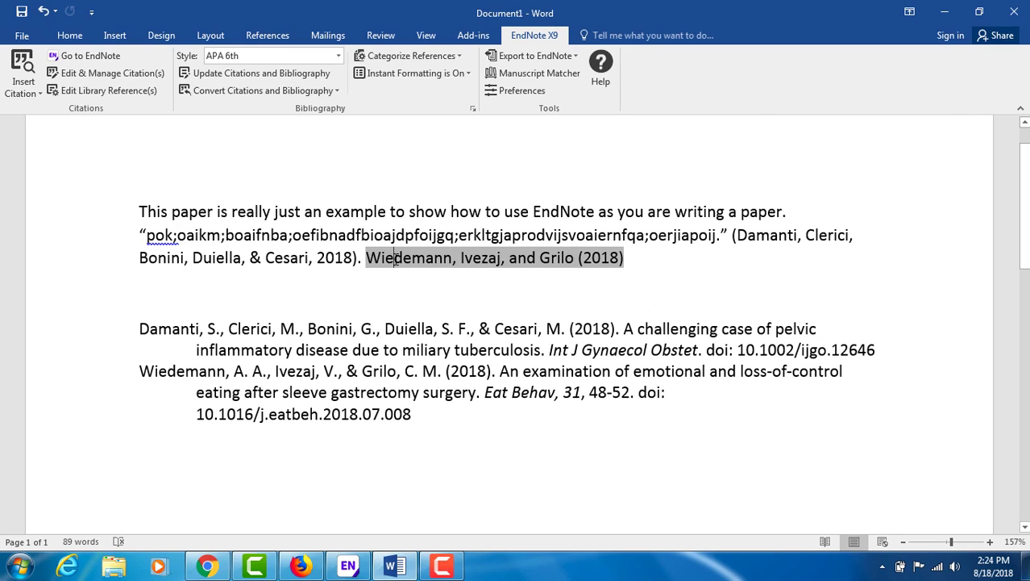
click(272, 395)
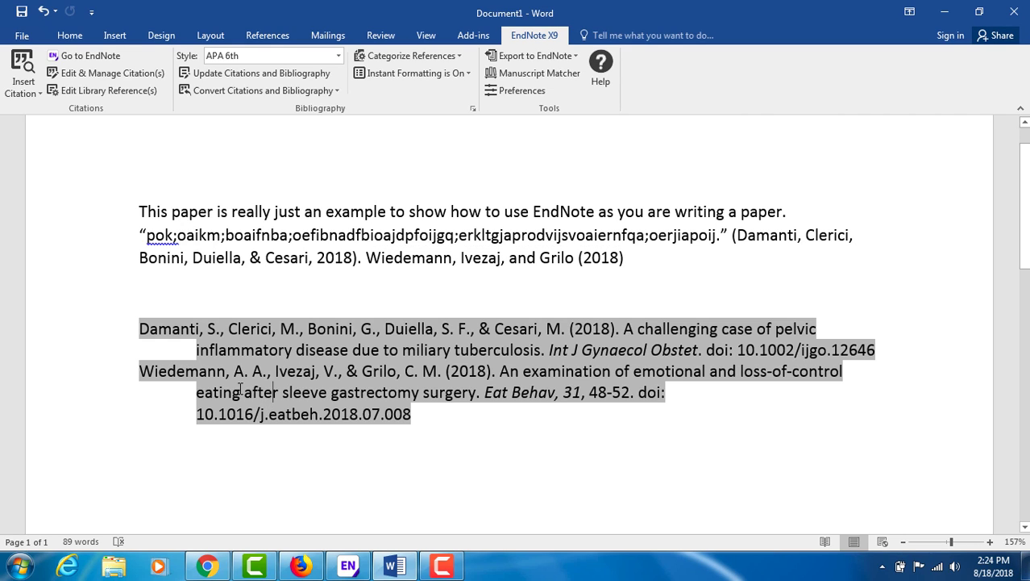
After the Wiedemann (2018) citation, type 'says' and a quoted placeholder passage ending in a period.
click(635, 258)
text(say)
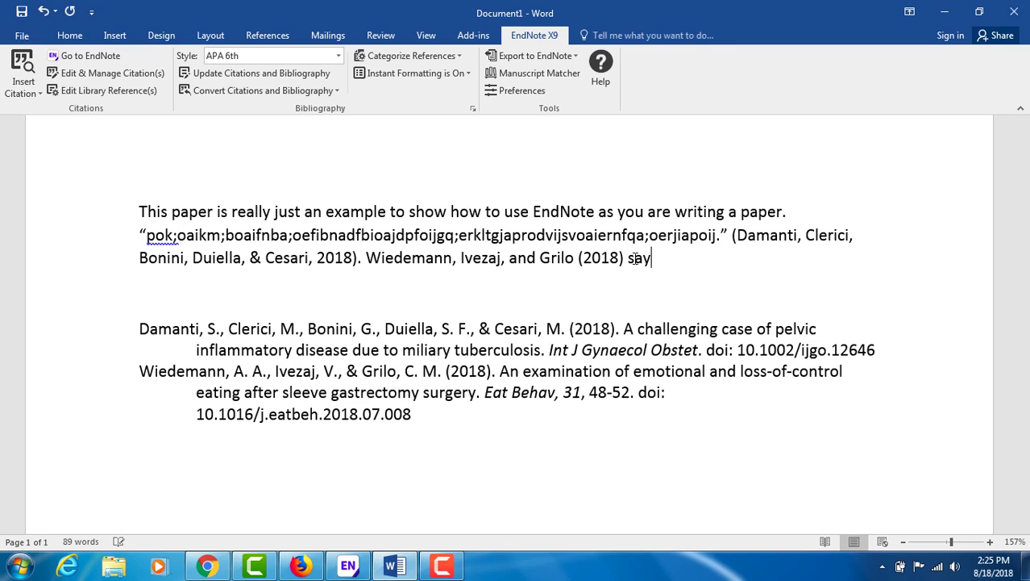
text(s "aadovkaej)
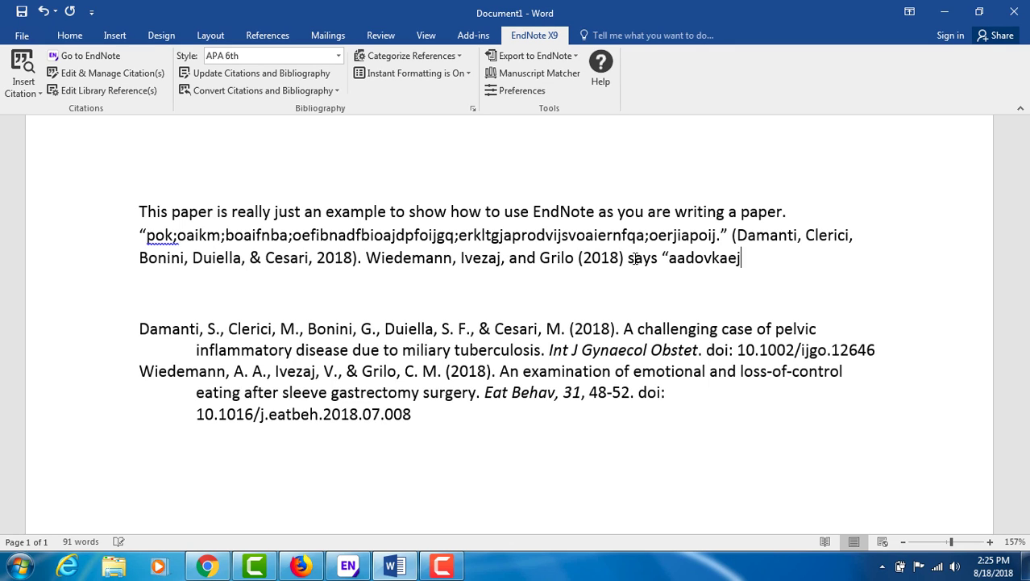
text(gvoairj;gmoq3irtja;ori;goaefigjq3;orqtji3praiowrjngaci)
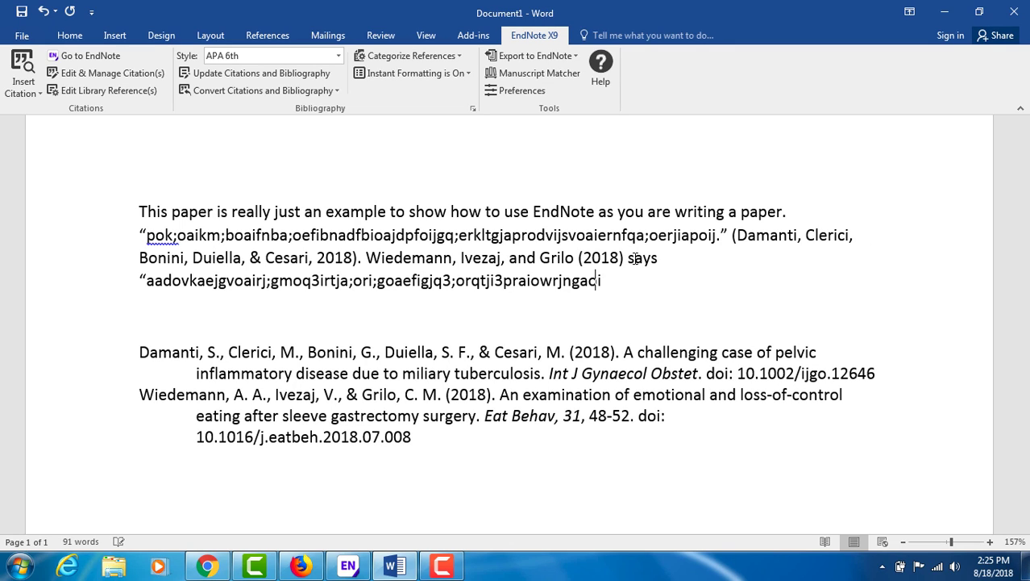
text(j)
text(.")
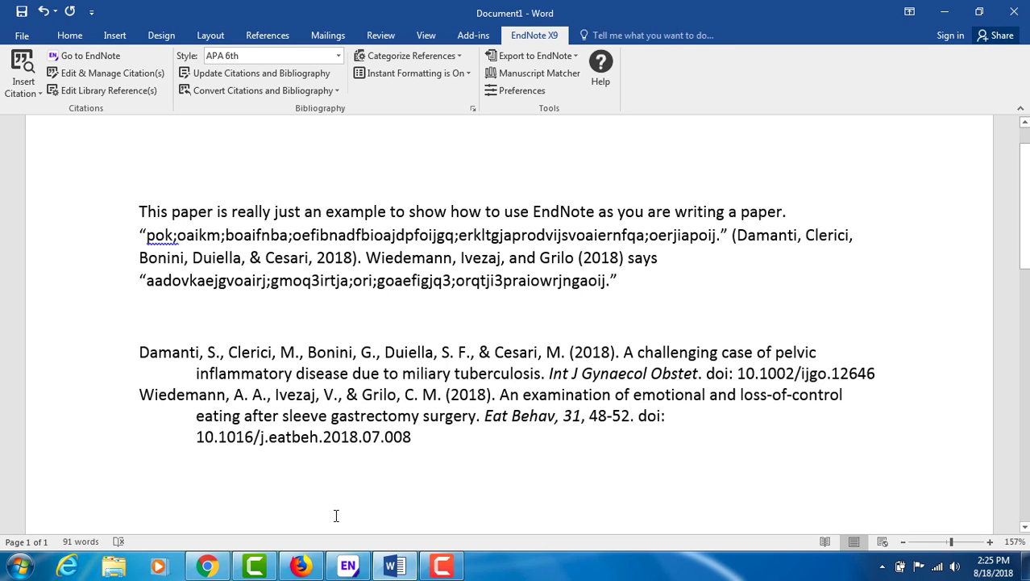
click(23, 94)
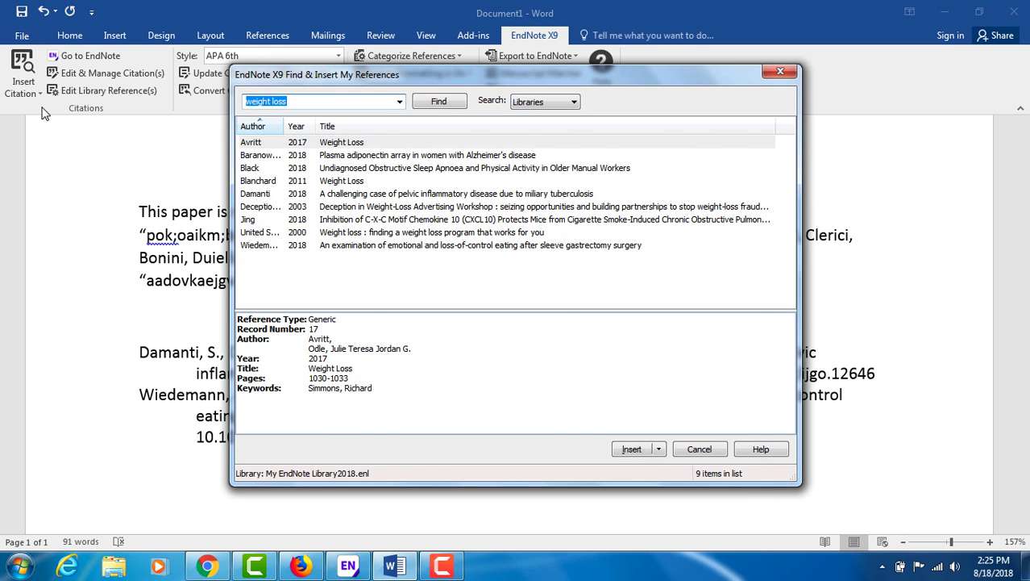
Cite the Baranowska-Bik, Damanti and Jing 2018 references together as Author (Year) citations.
click(332, 156)
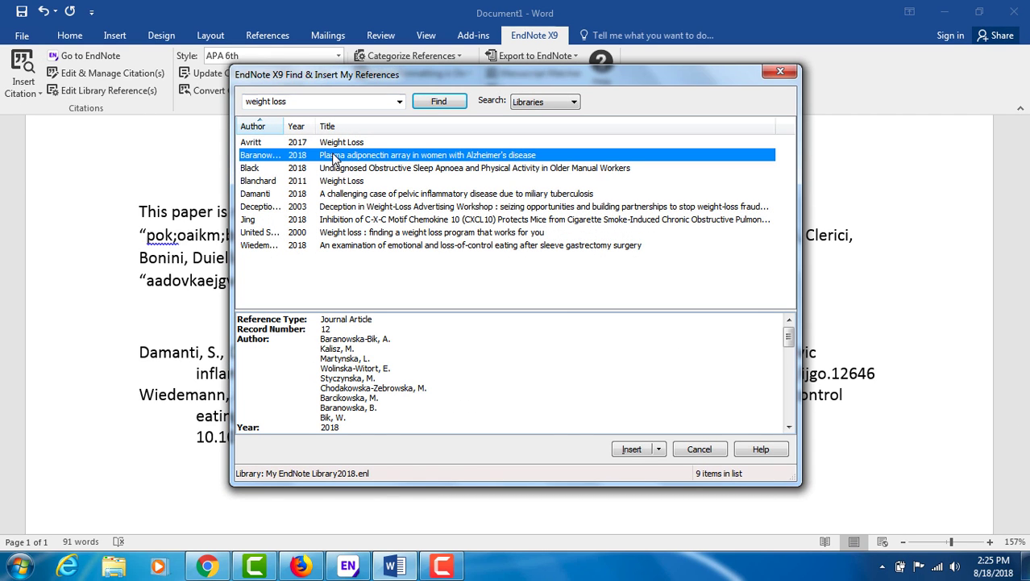
ctrl+click(335, 197)
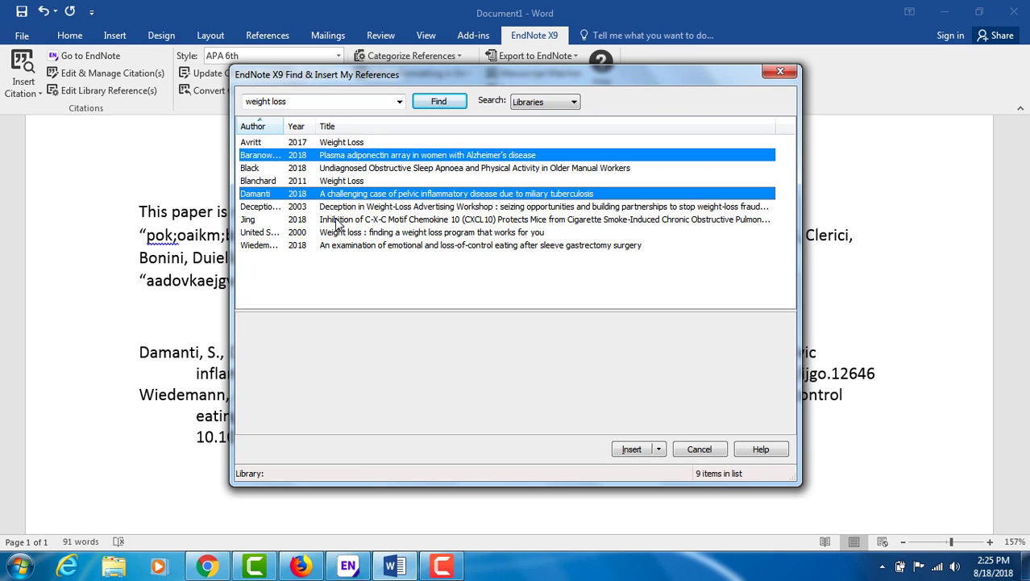
ctrl+click(339, 223)
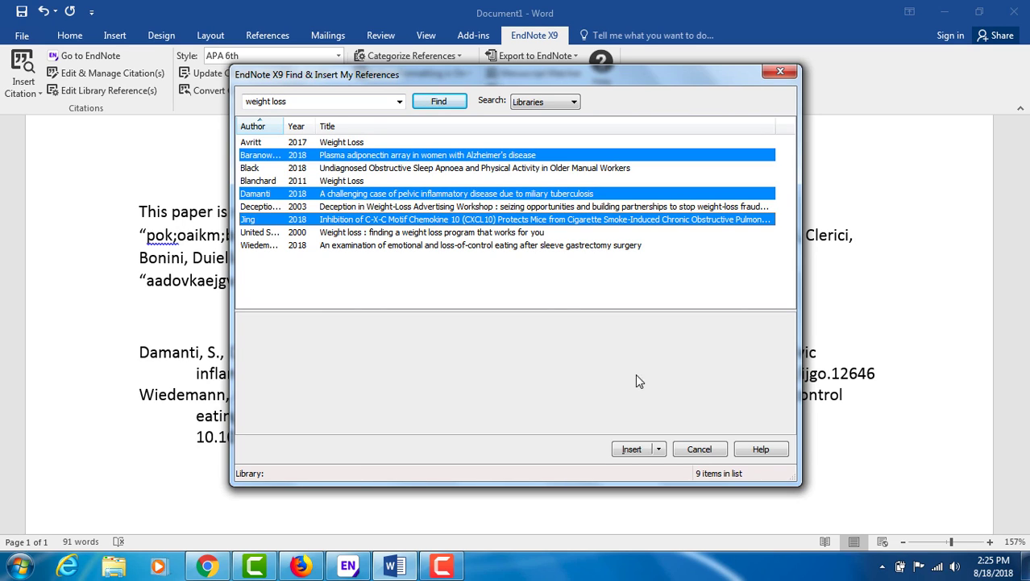
click(658, 450)
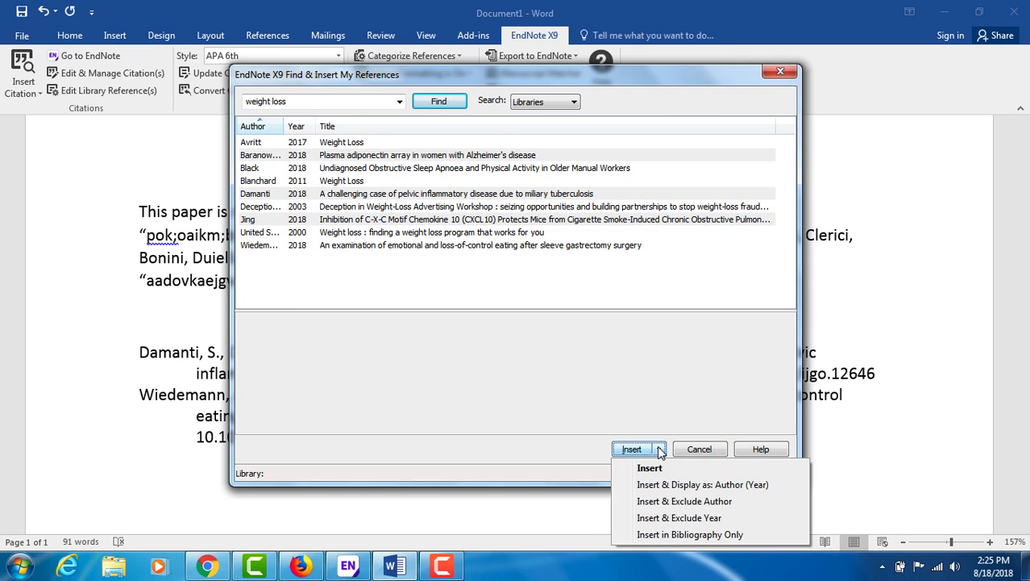
click(704, 486)
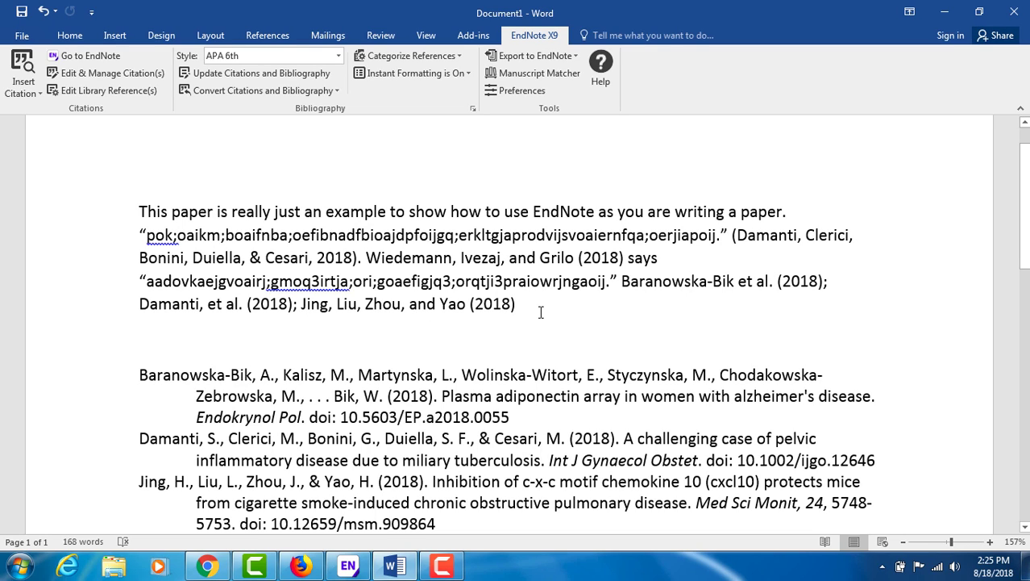
Continue the sentence with 'all say that' plus placeholder text, then review the bibliography.
text(all )
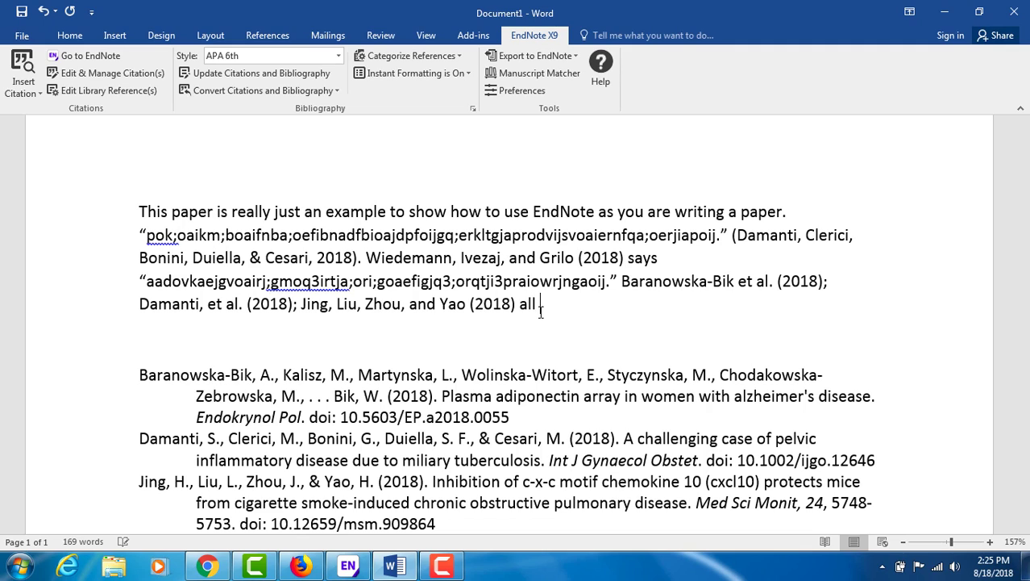
text(say that a)
text(sdfoaweigjqp;weogawi;jgoirj;gaowrigjawr[oigjaeproig)
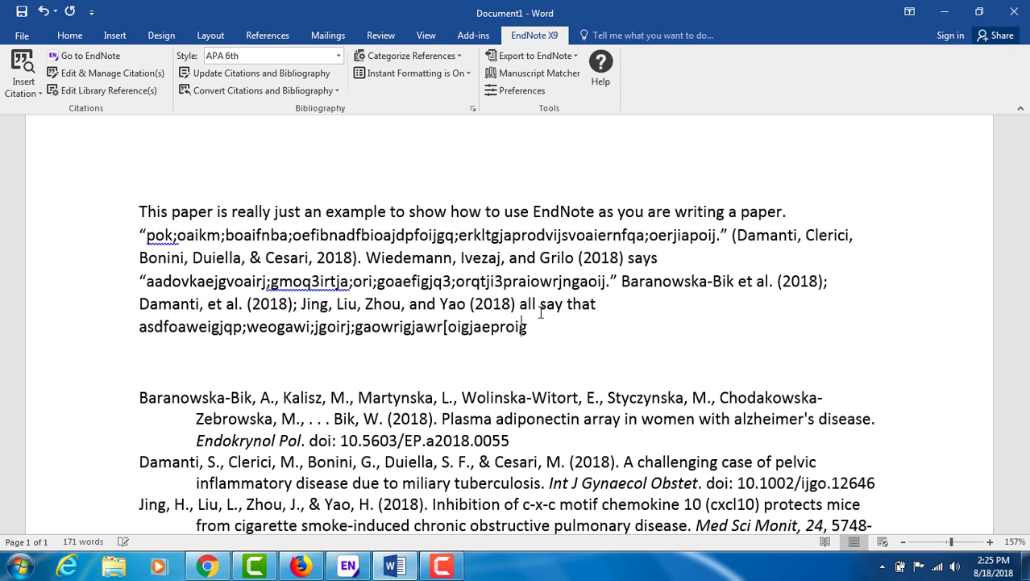
text(awerj;ogi.)
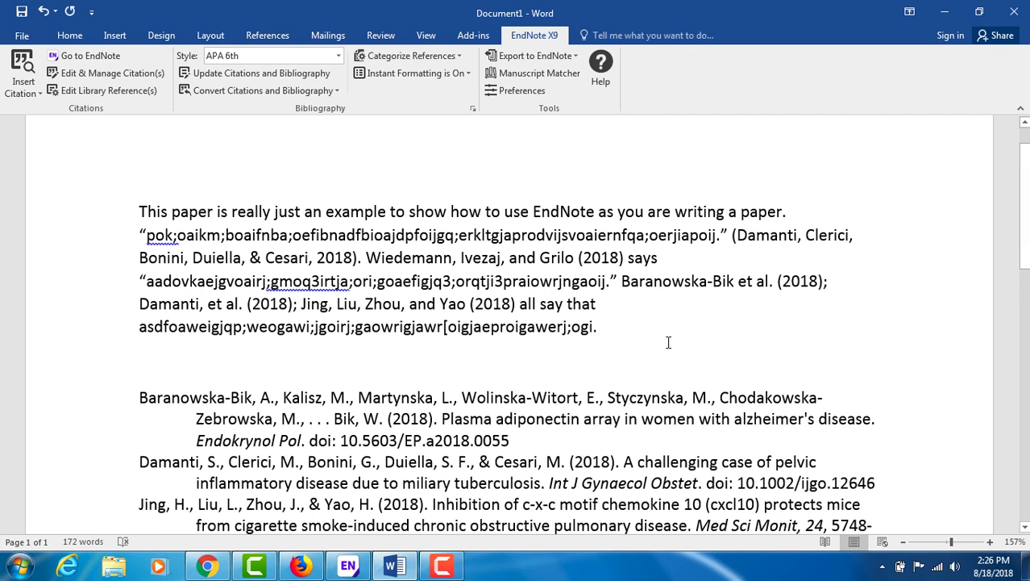
scroll(669, 343, up, 2)
scroll(669, 343, down, 1)
scroll(669, 343, down, 1)
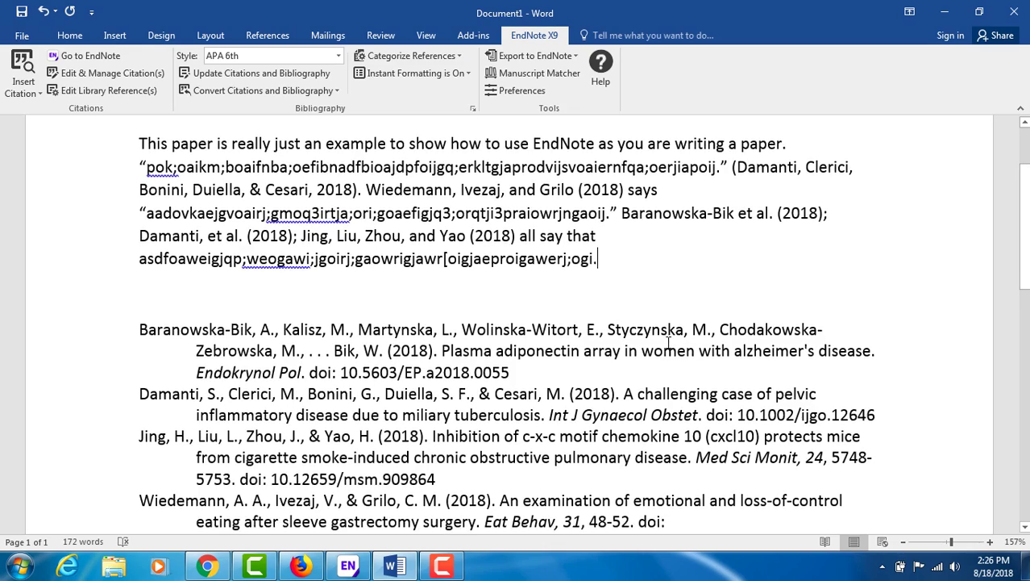
scroll(570, 290, down, 2)
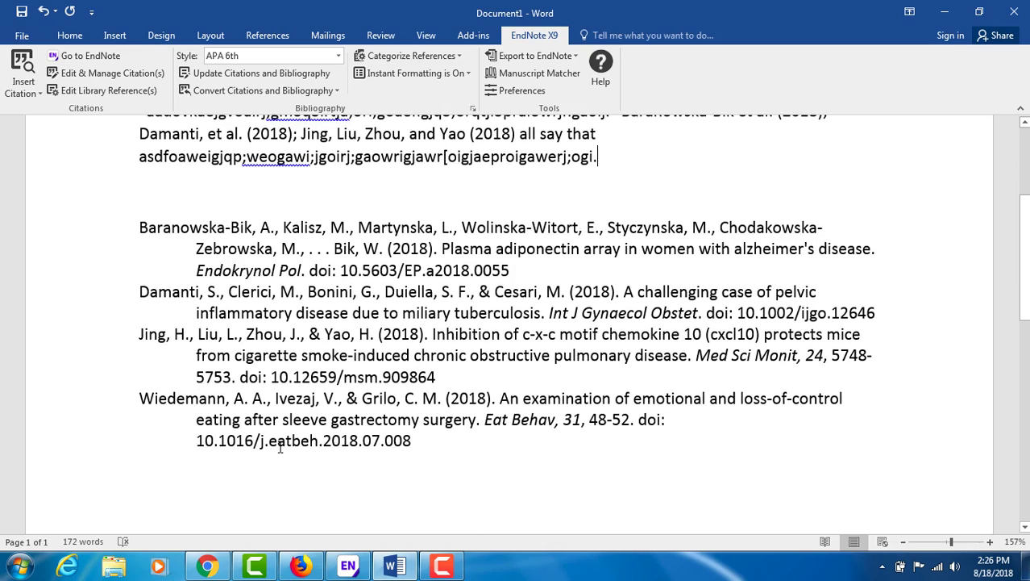
scroll(323, 227, up, 1)
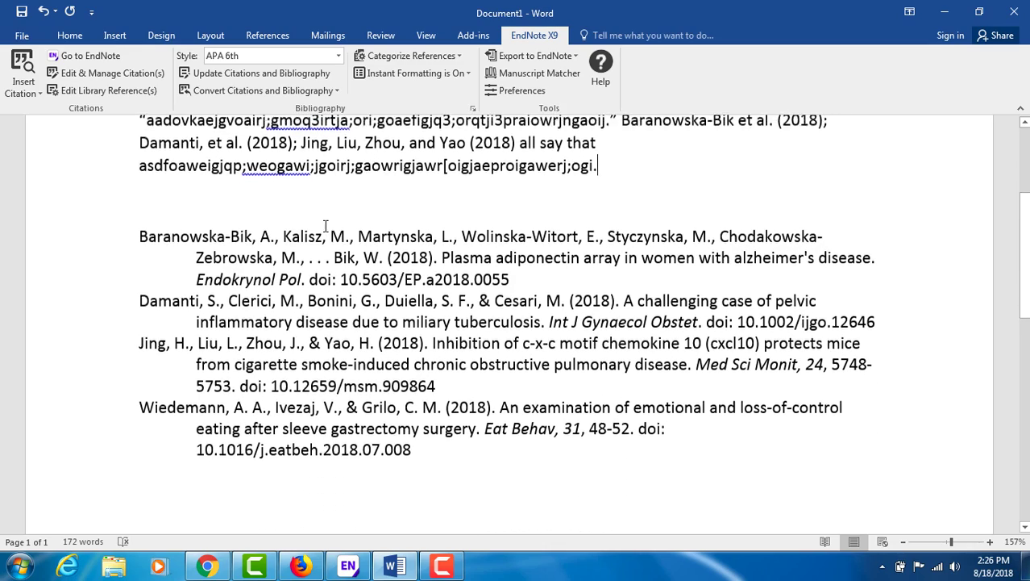
scroll(322, 227, down, 2)
scroll(326, 227, up, 4)
scroll(326, 227, up, 1)
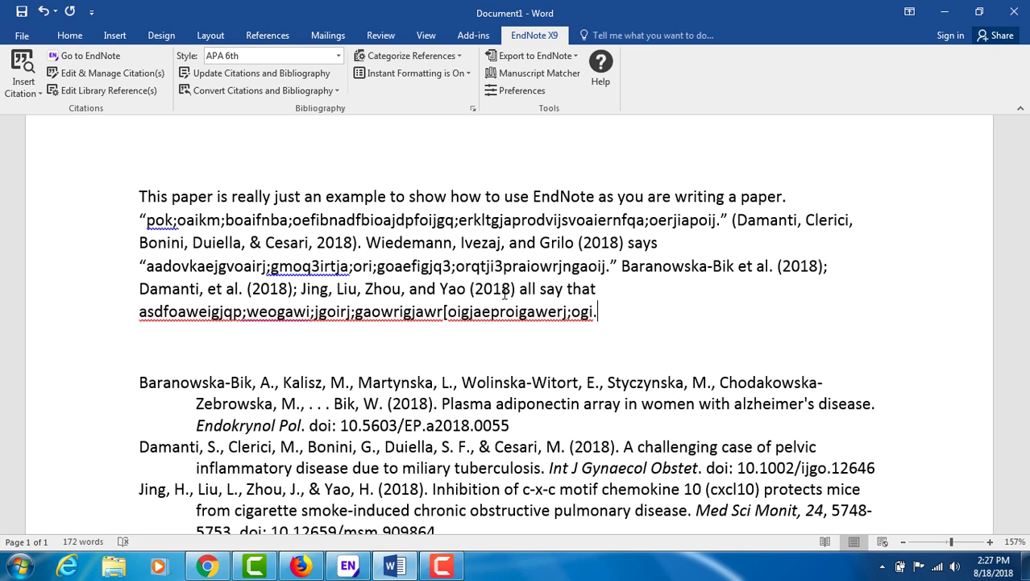
In the EndNote library, select the 2000 United States Weight loss program reference.
click(349, 565)
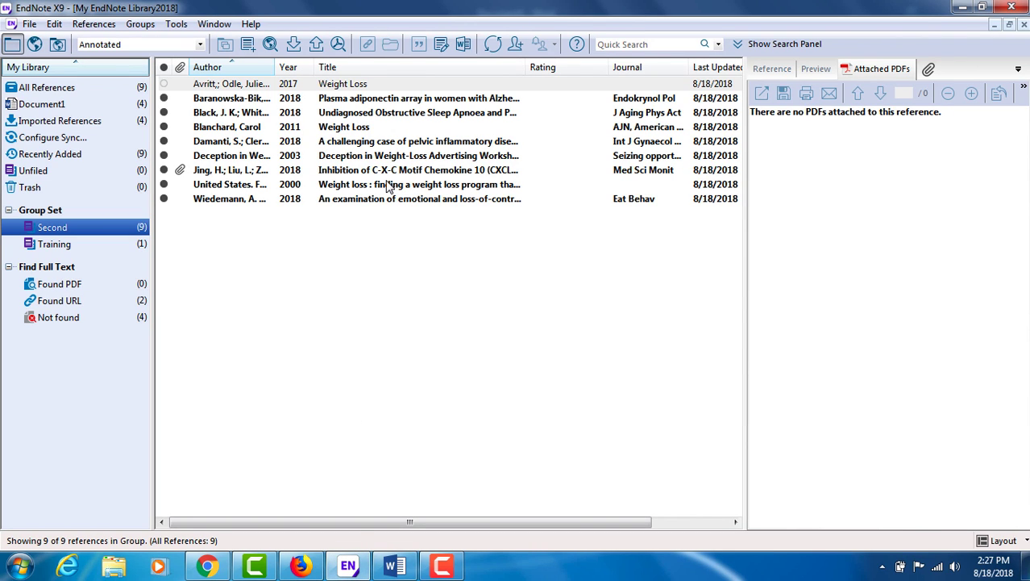
click(338, 185)
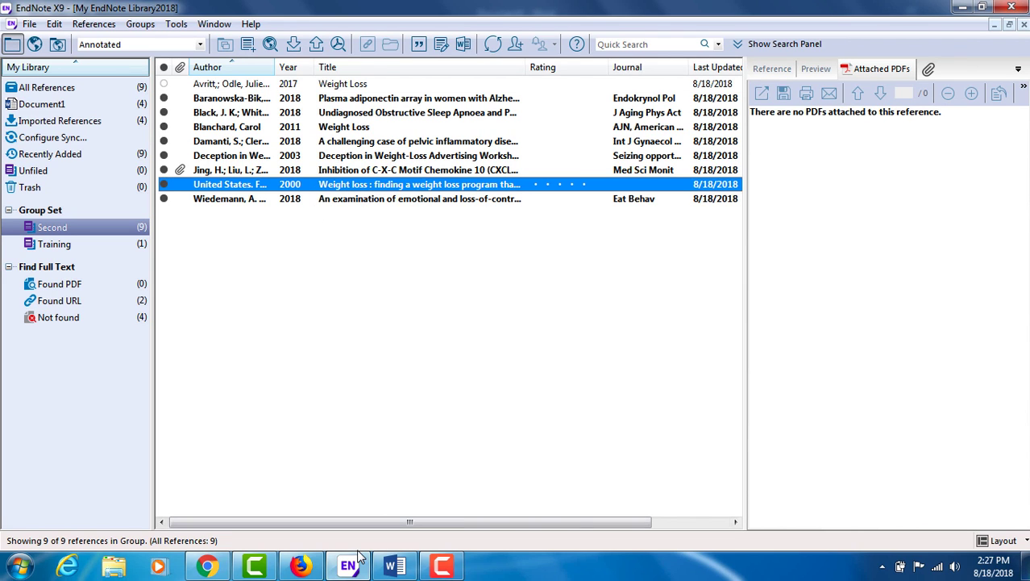
Back in Word, cite the selected 2000 Federal Trade Commission reference at the paragraph's end.
click(395, 565)
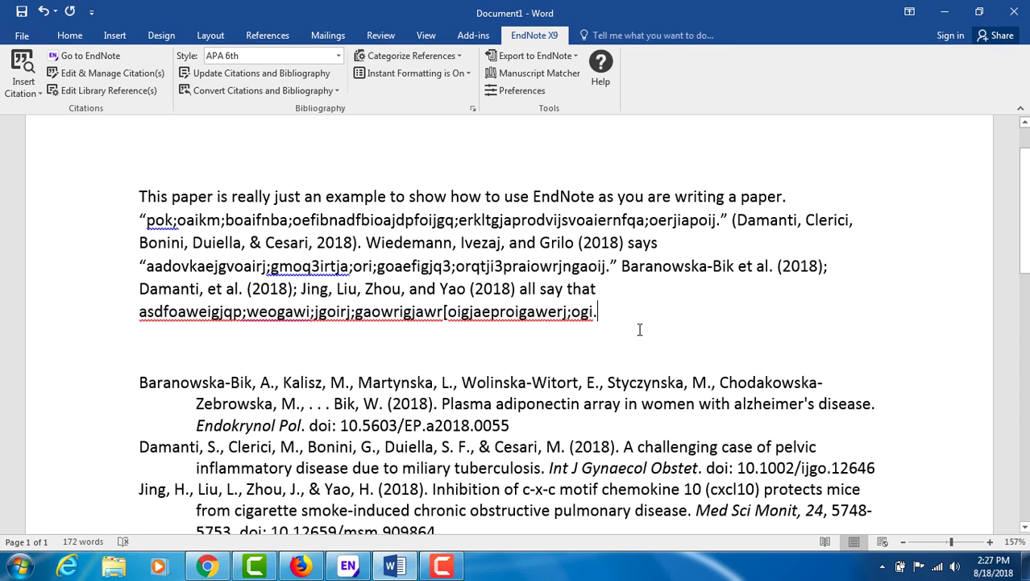
click(38, 94)
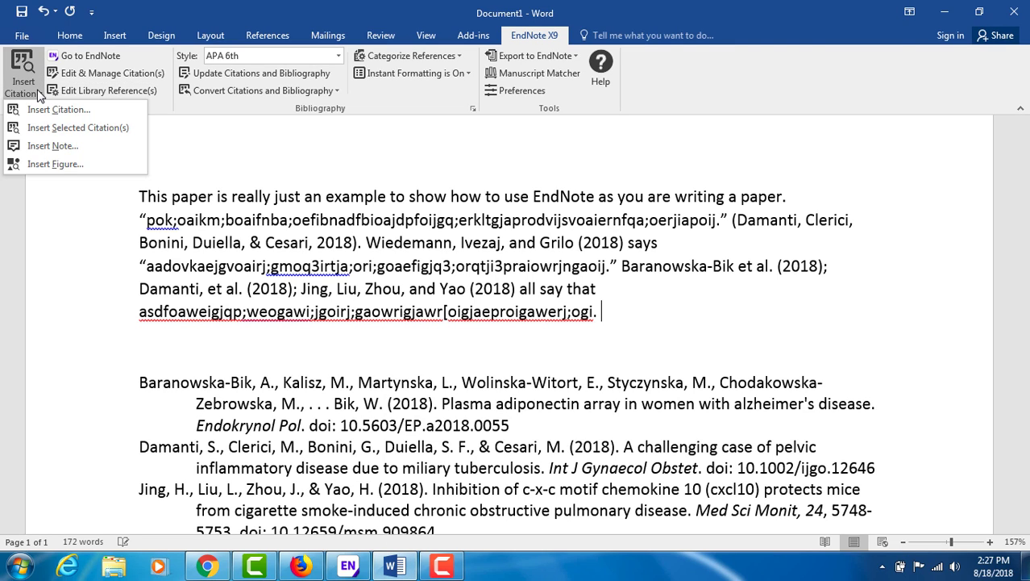
click(69, 129)
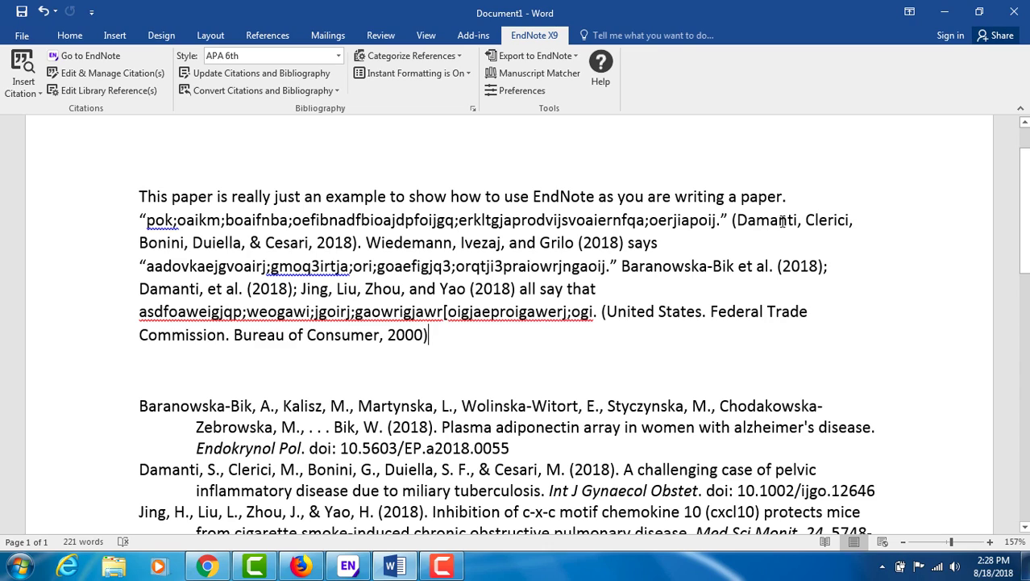
click(780, 221)
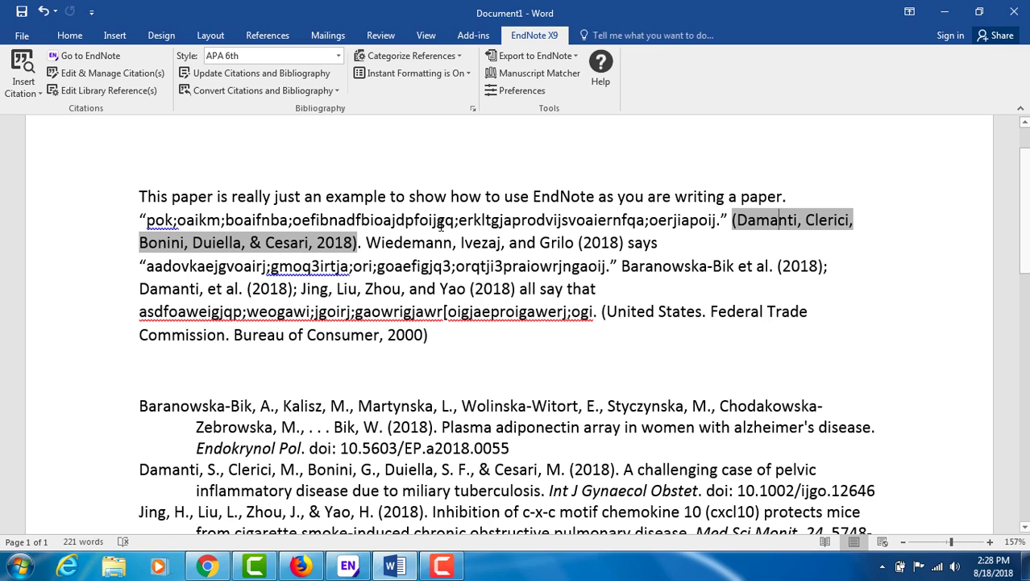
Give the parenthetical Damanti citation page 45 so it reads '2018, p. 45'.
click(353, 242)
text(, p., 234)
click(88, 74)
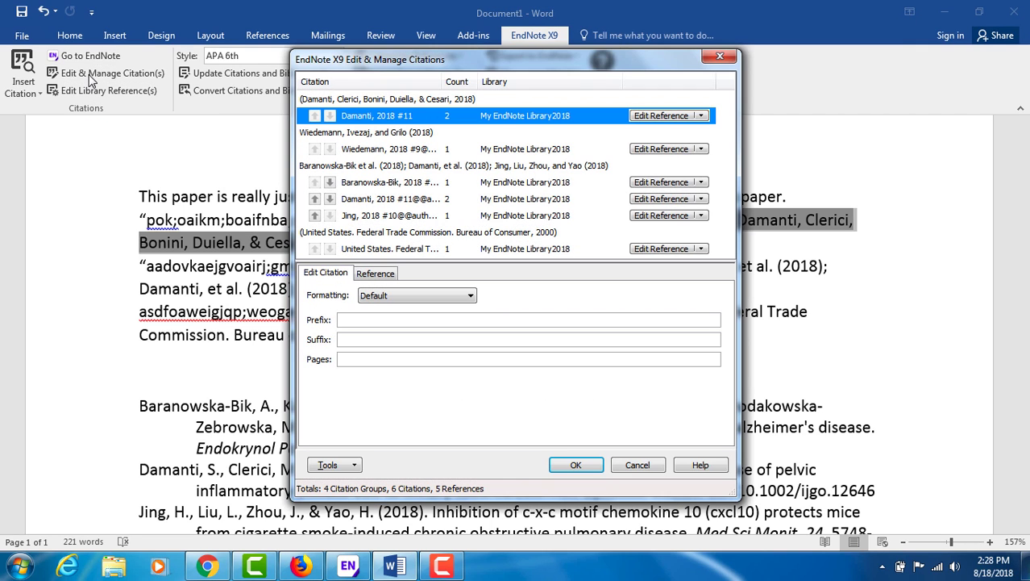
click(346, 360)
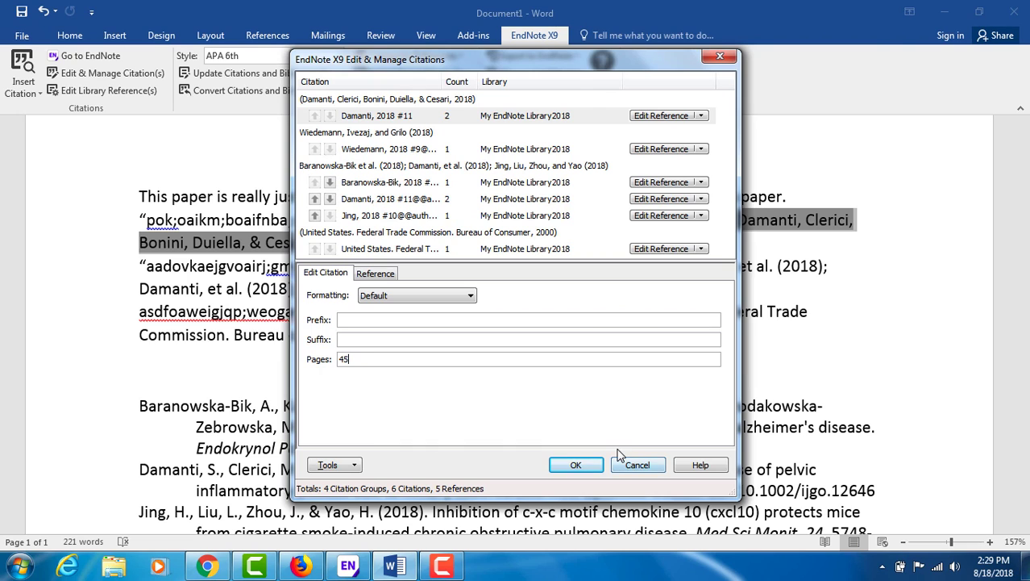
click(577, 466)
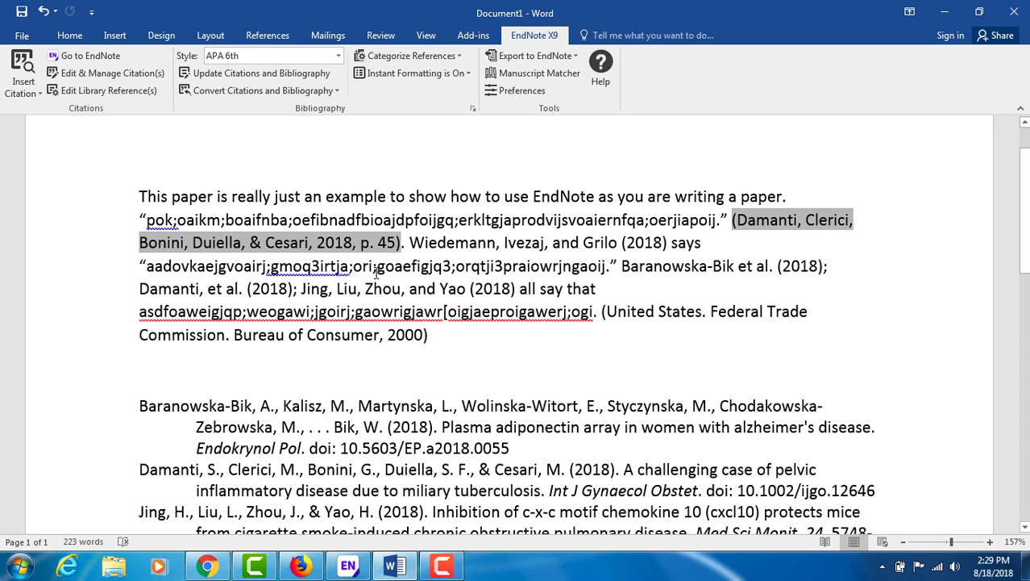
Edit the Baranowska-Bik, Damanti and Jing citation group and give the Jing citation page 156.
click(667, 272)
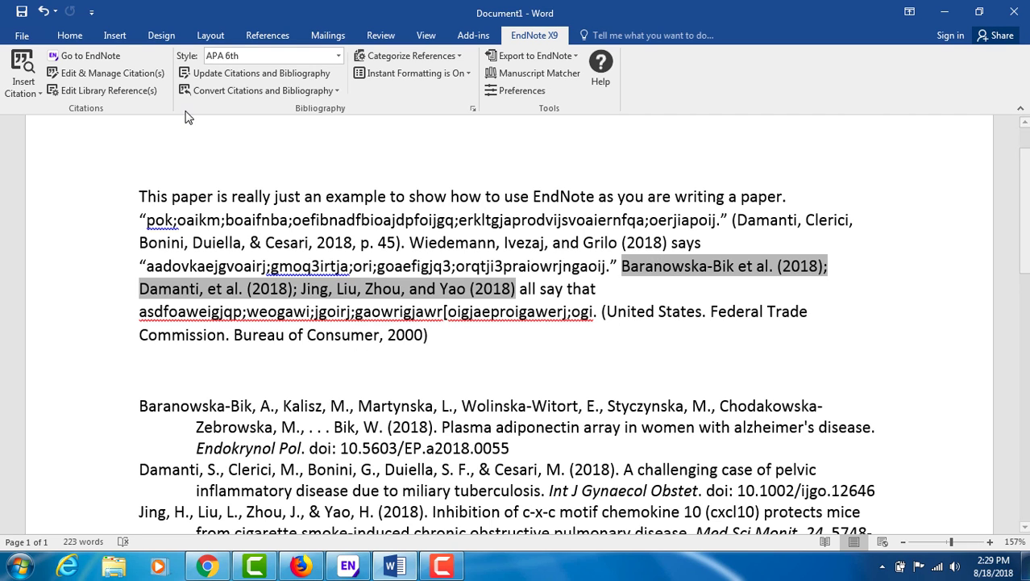
click(116, 75)
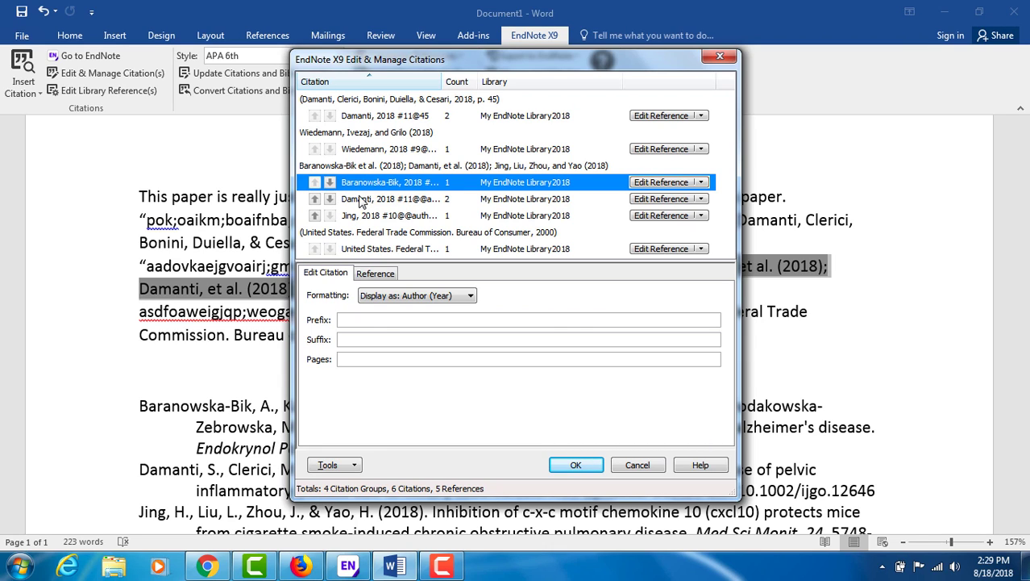
click(366, 359)
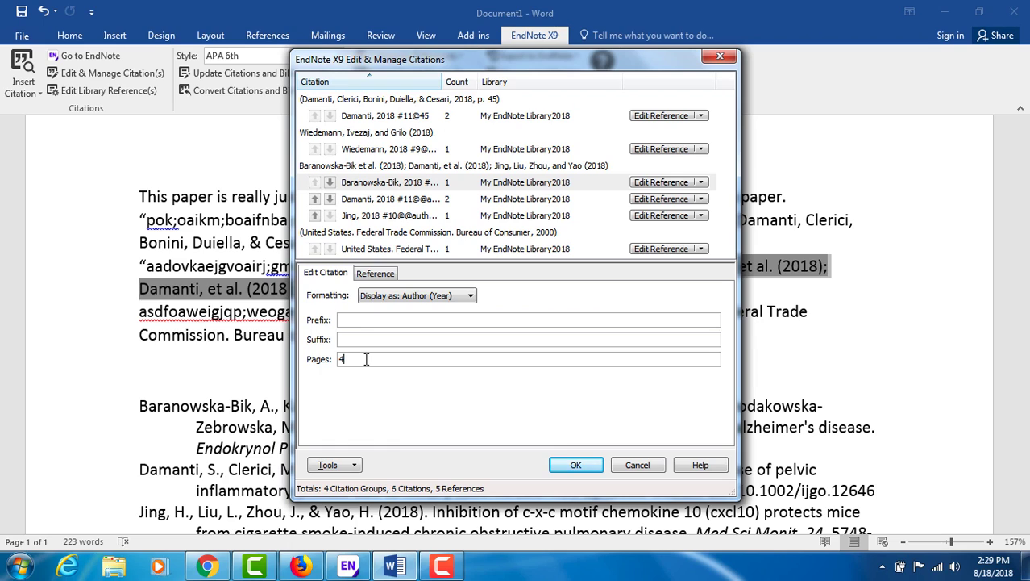
click(391, 200)
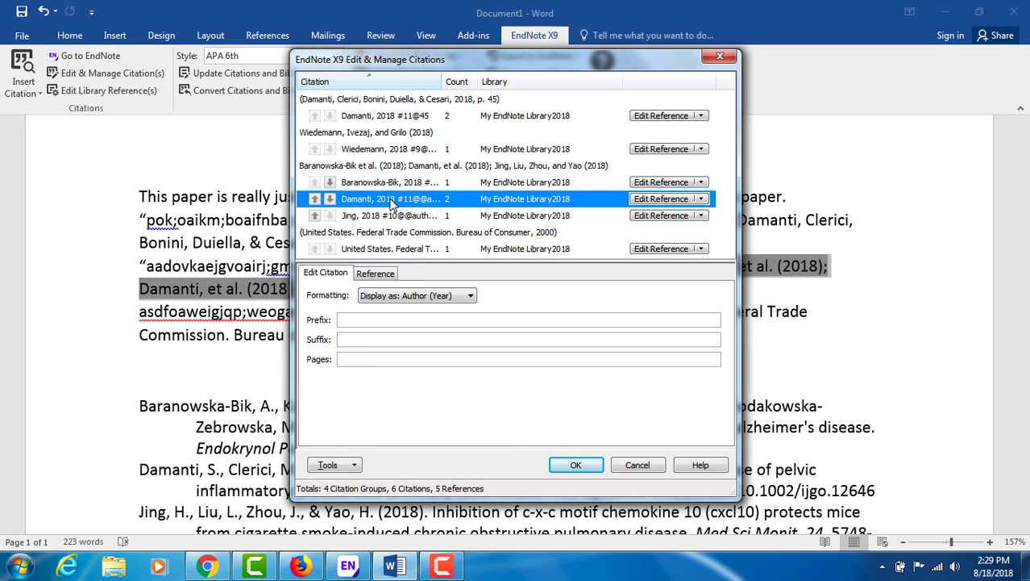
click(381, 359)
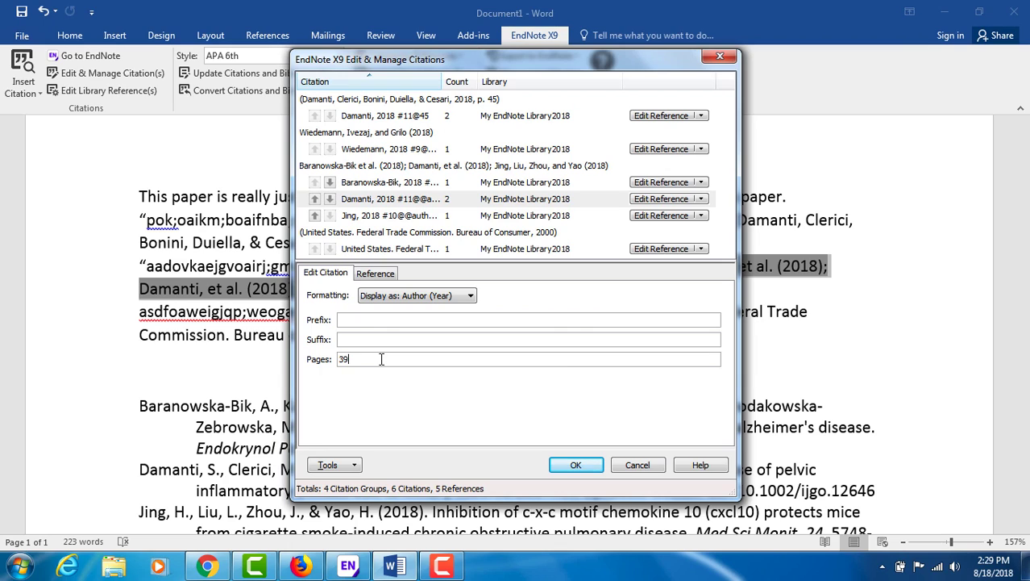
click(382, 217)
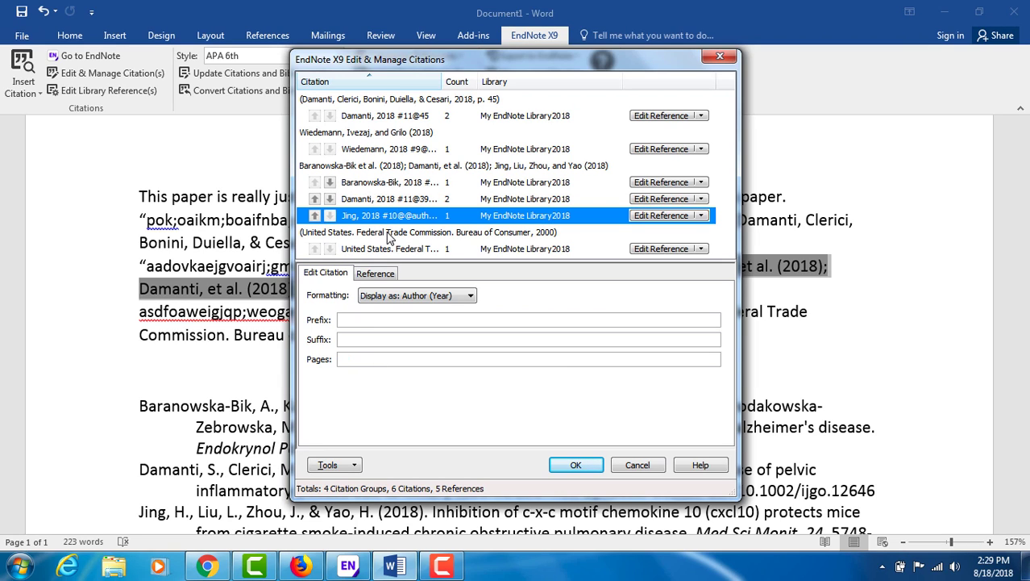
click(382, 358)
text(1)
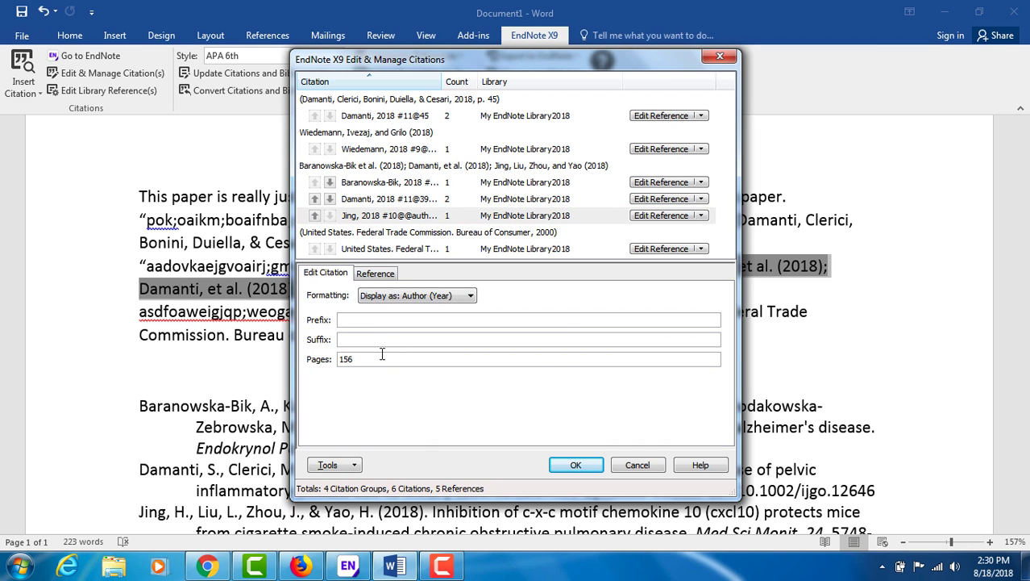
text(56)
click(575, 465)
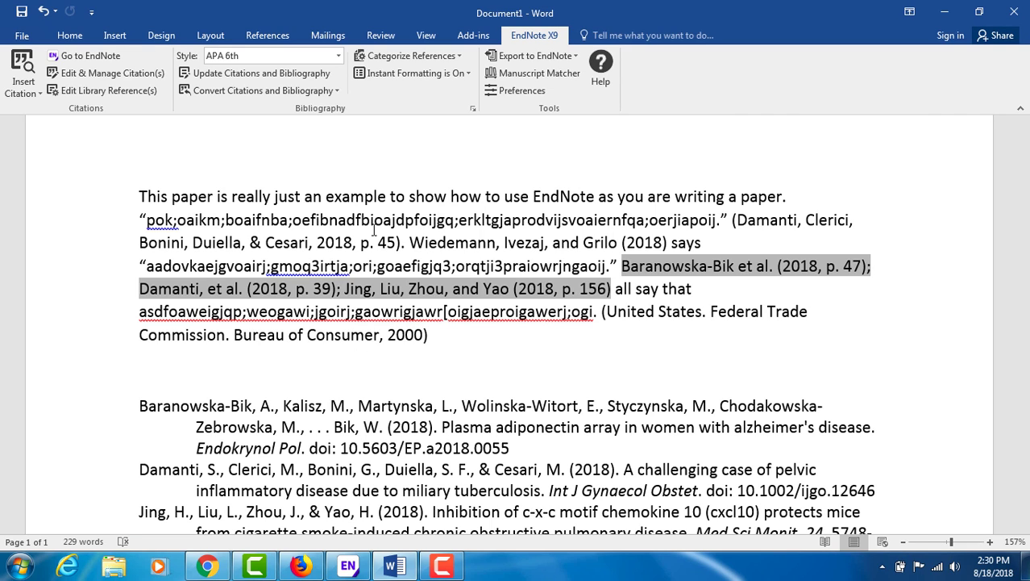
Open the Baranowska-Bik reference in EndNote and change its journal to Endokrynol Politico.
click(349, 566)
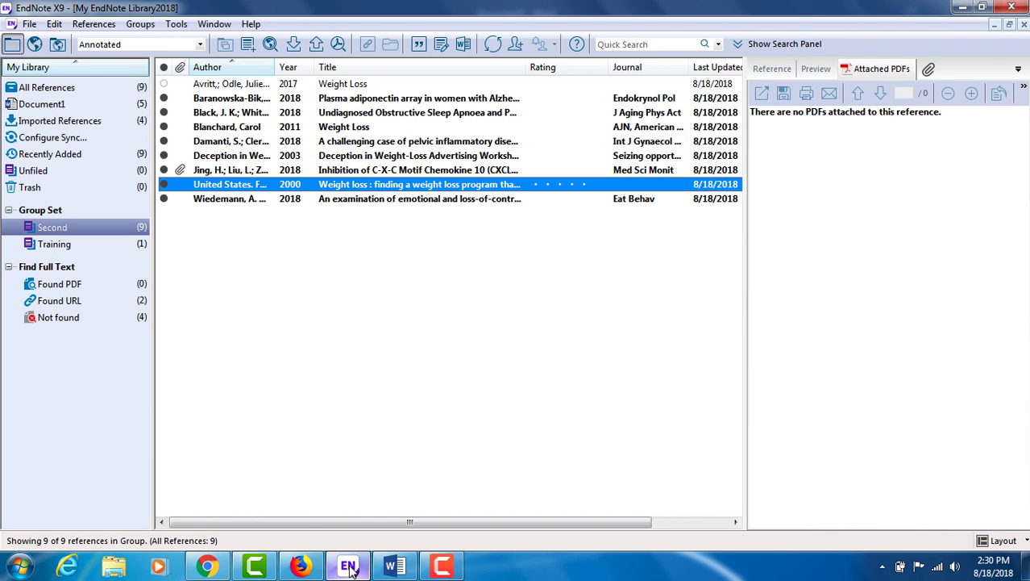
click(338, 101)
double_click(339, 101)
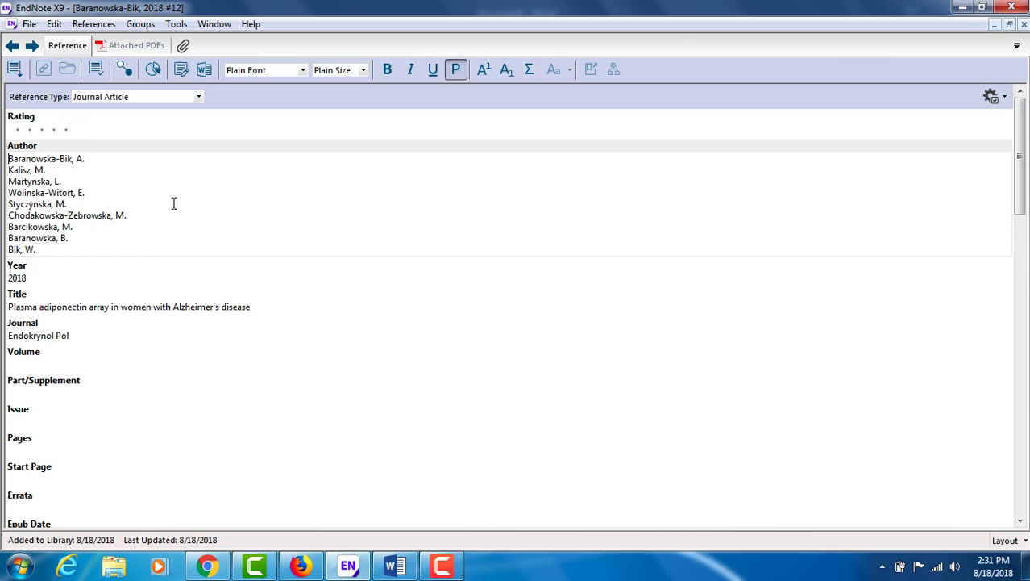
click(54, 335)
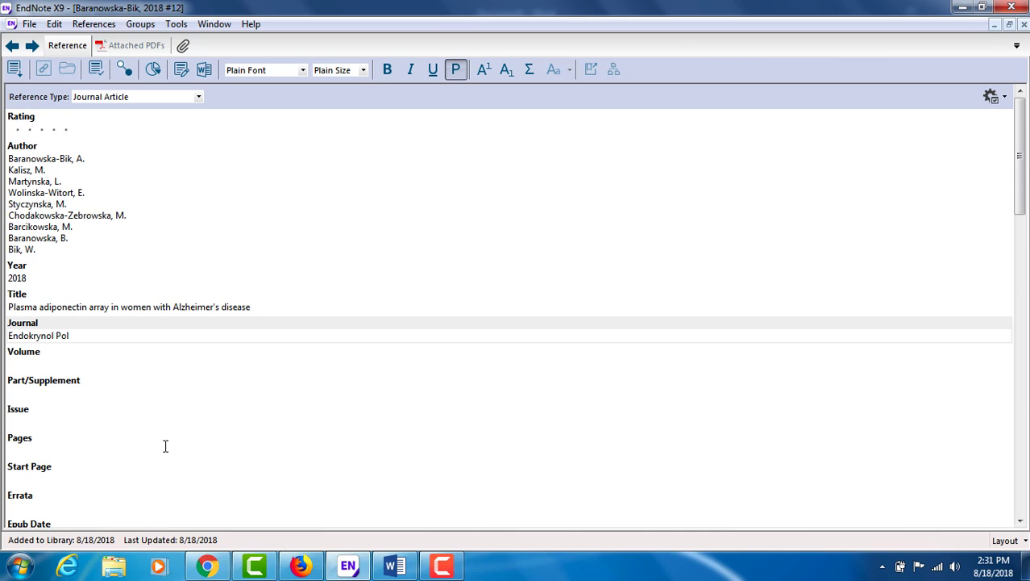
click(75, 336)
text(itico)
Close the reference, keep the changes, and return to the Word paper.
click(1024, 28)
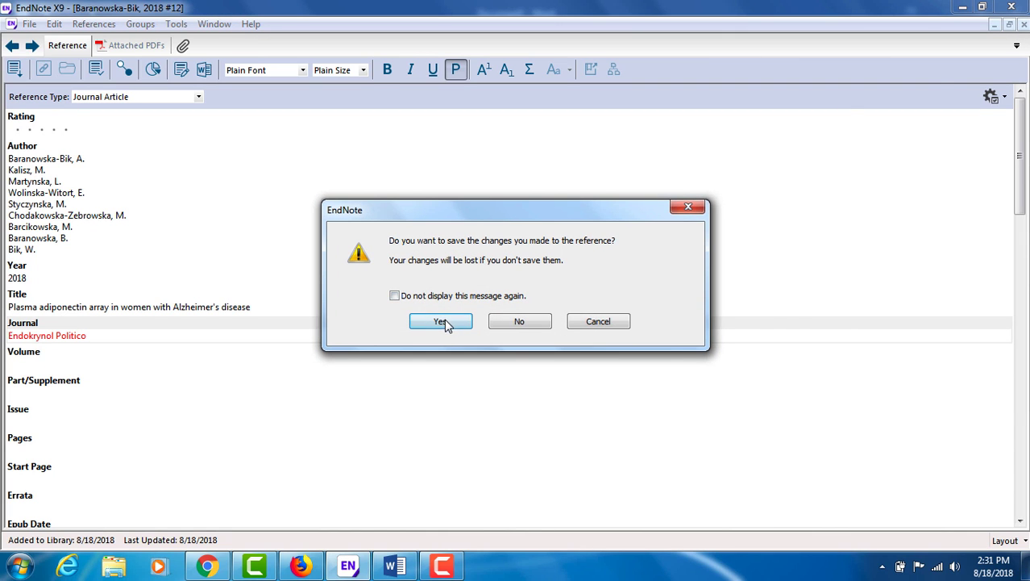
click(446, 322)
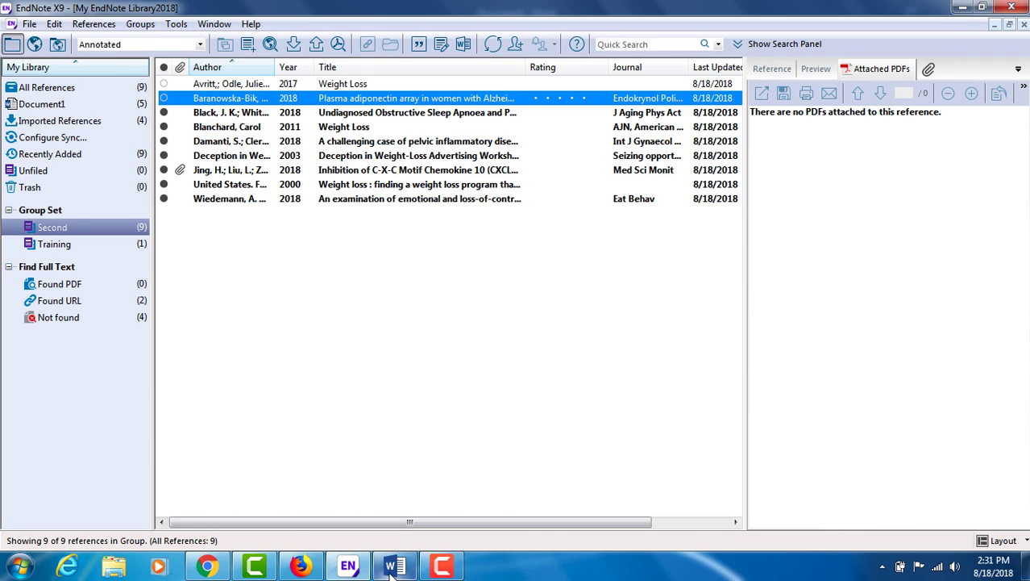
click(392, 568)
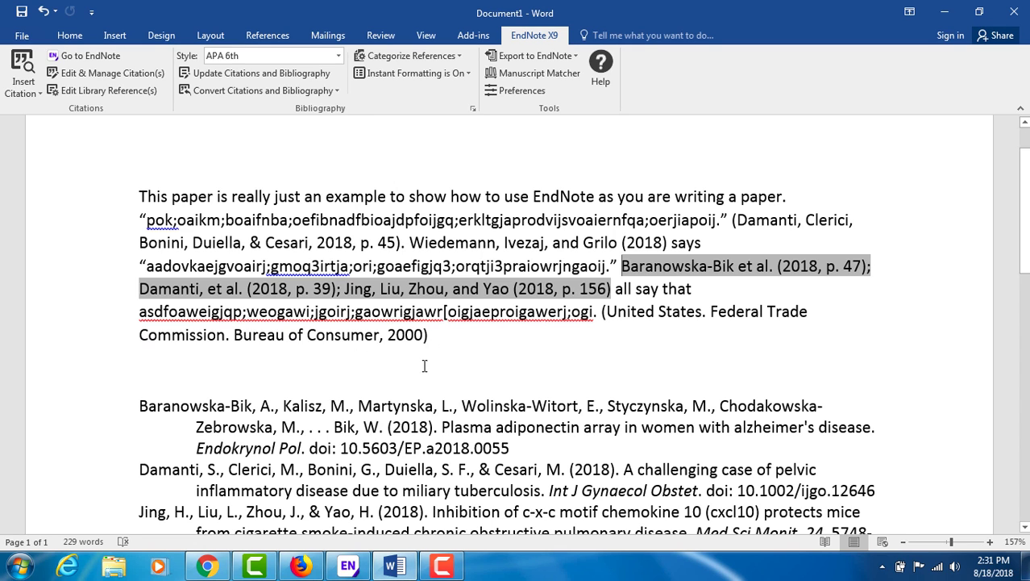
Update citations and bibliography so the Baranowska-Bik entry lists Endokrynol Politico.
click(312, 421)
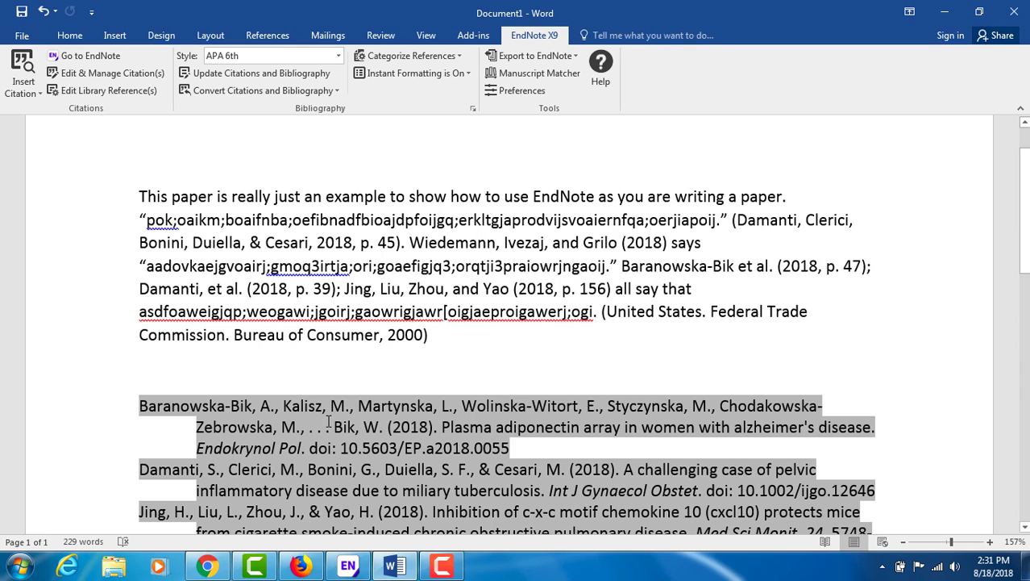
click(251, 78)
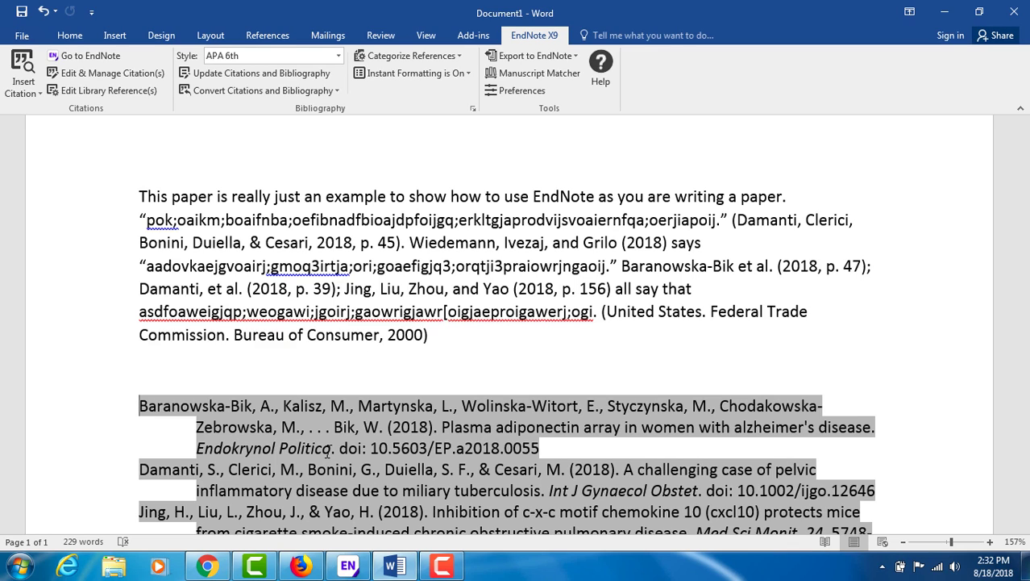
Save the paper on the Desktop under the name TestPaper.
click(22, 13)
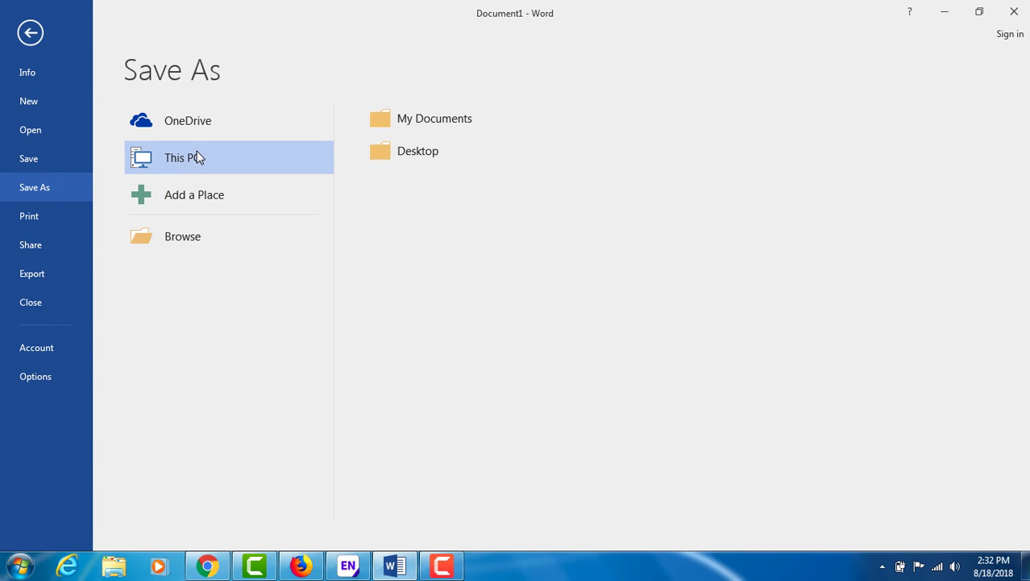
click(416, 150)
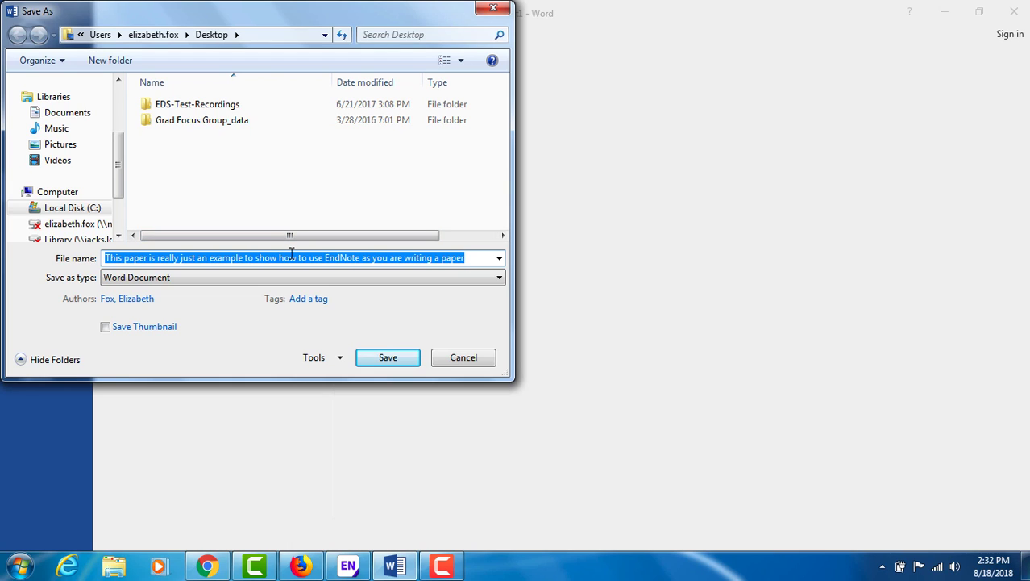
text(Te)
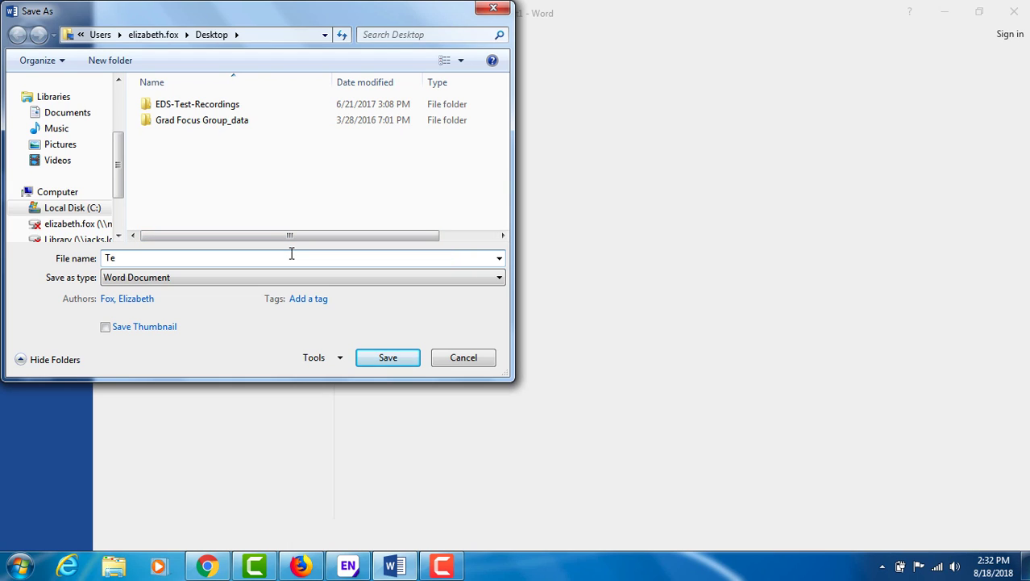
text(stPaper)
click(388, 357)
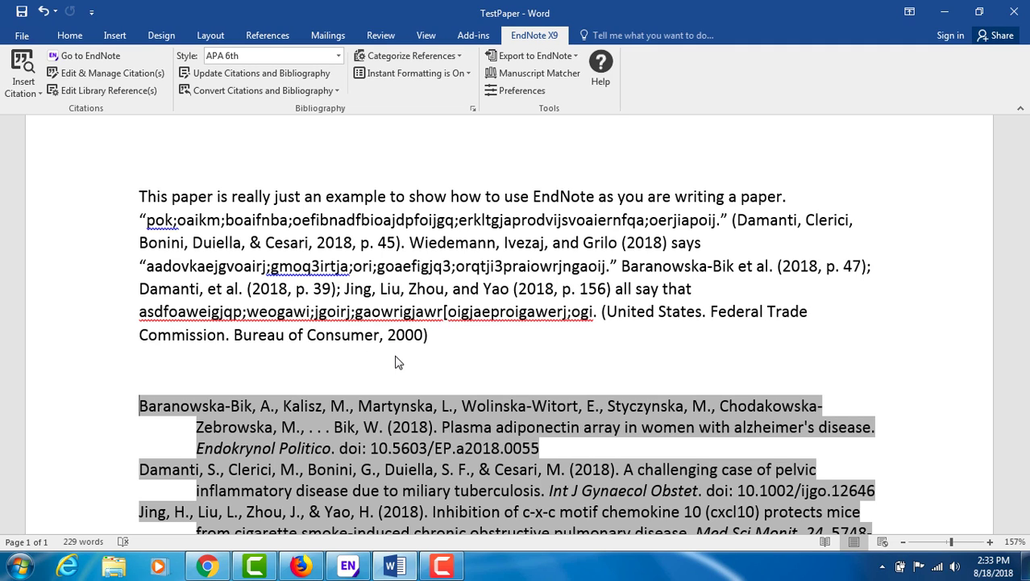
click(360, 447)
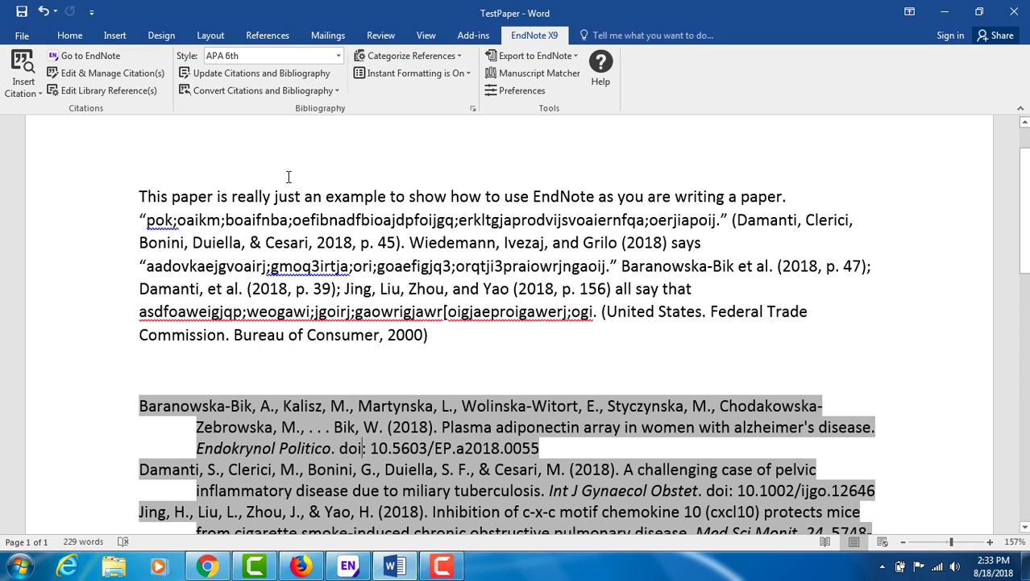
Convert the citations and bibliography to plain text, producing the new Document2 copy.
click(236, 96)
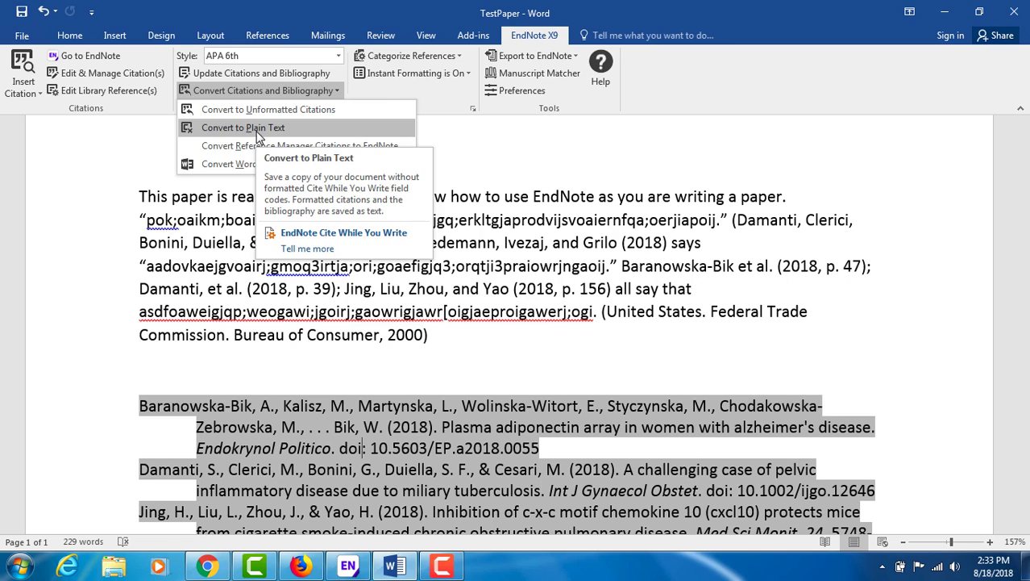
click(257, 132)
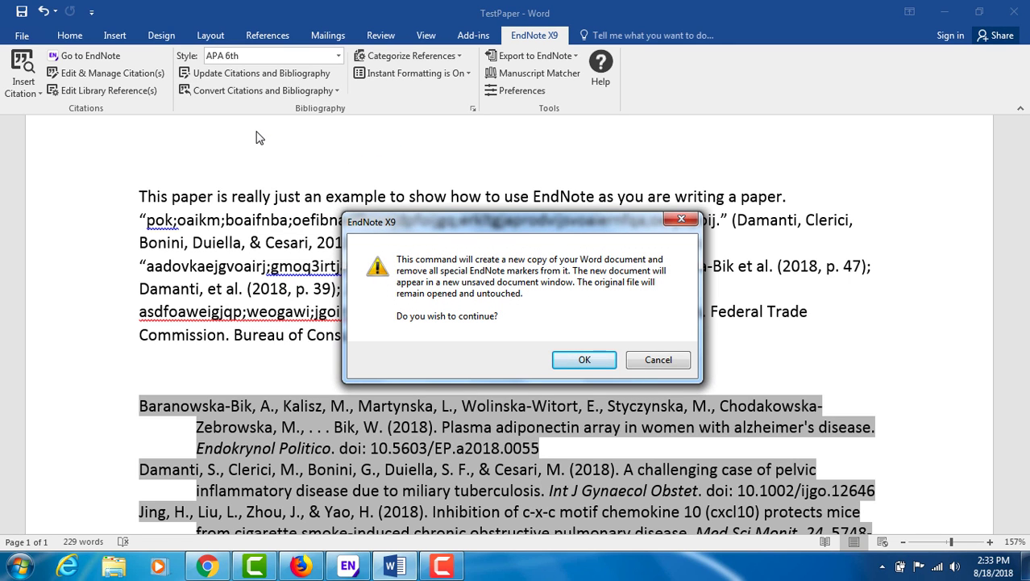
click(583, 359)
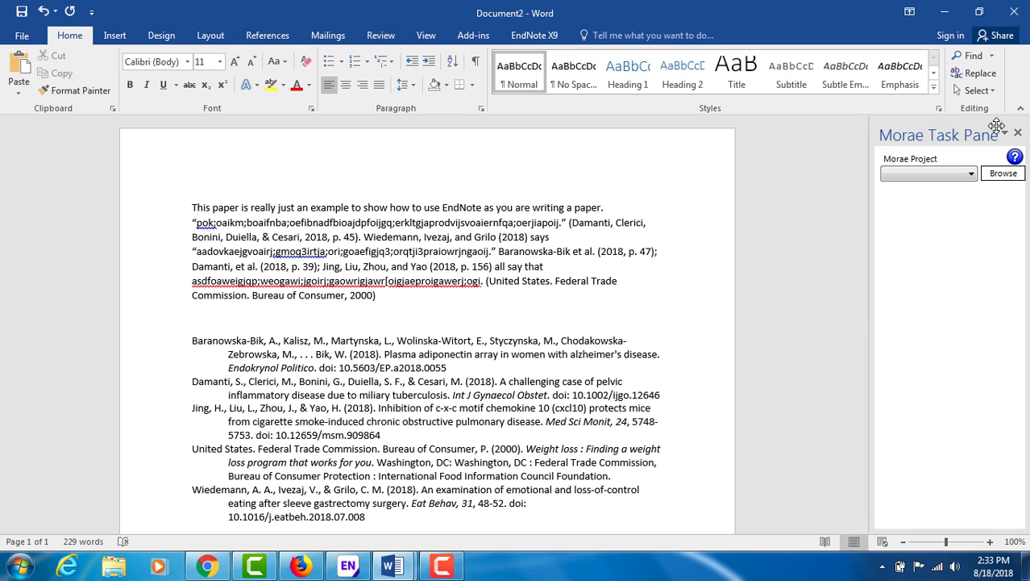
click(1018, 134)
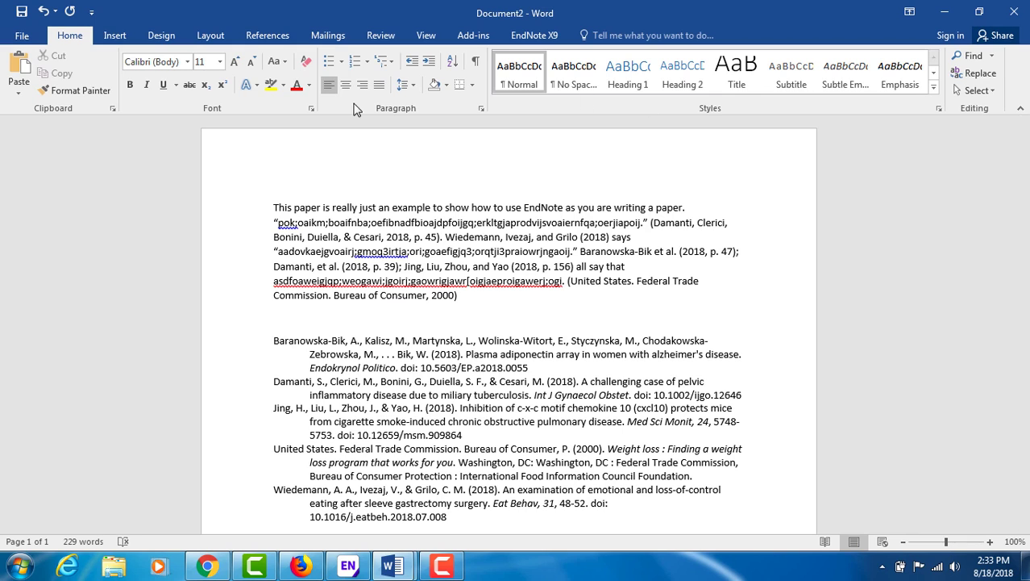
click(424, 35)
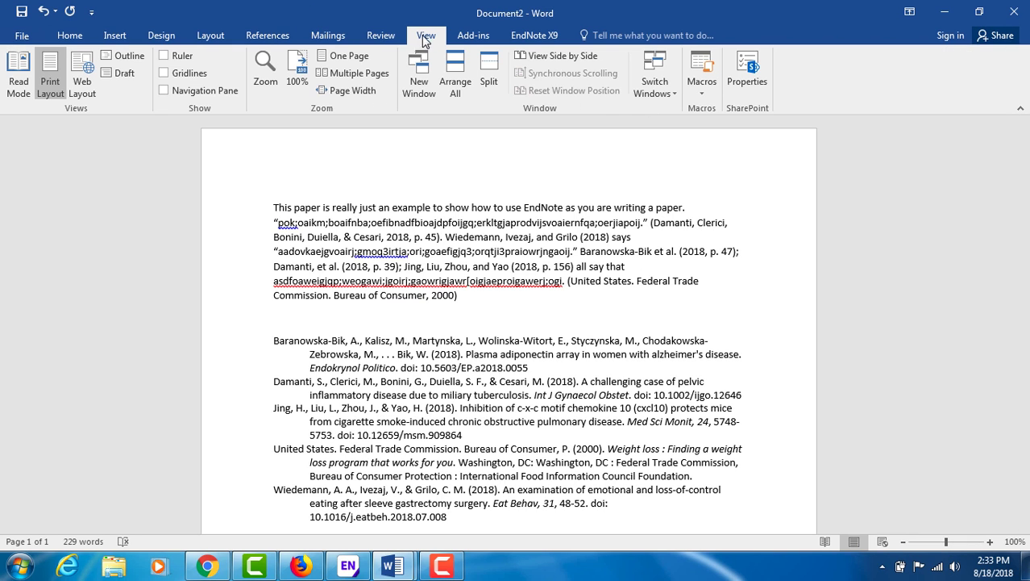
click(348, 90)
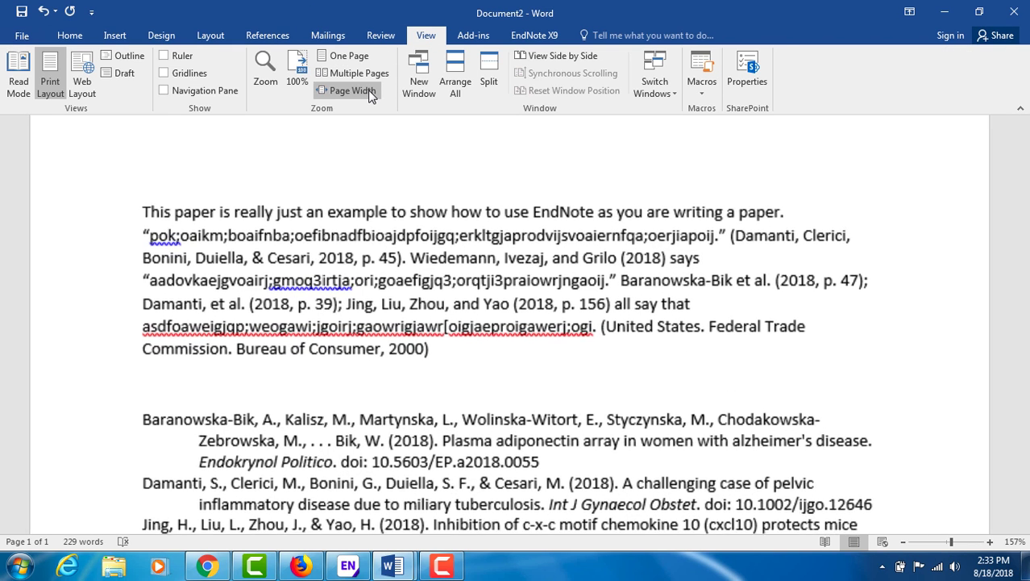
click(379, 440)
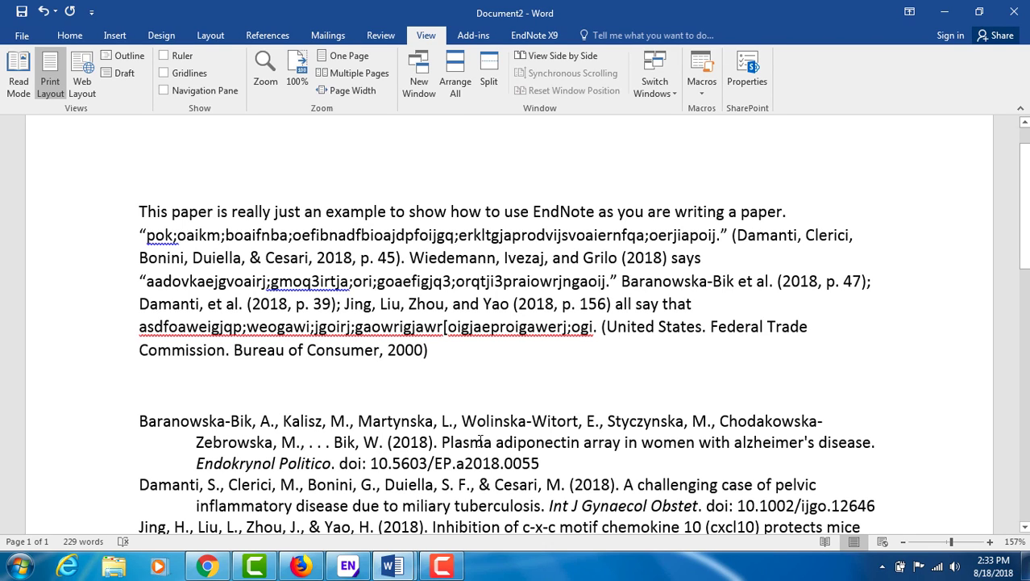
click(538, 462)
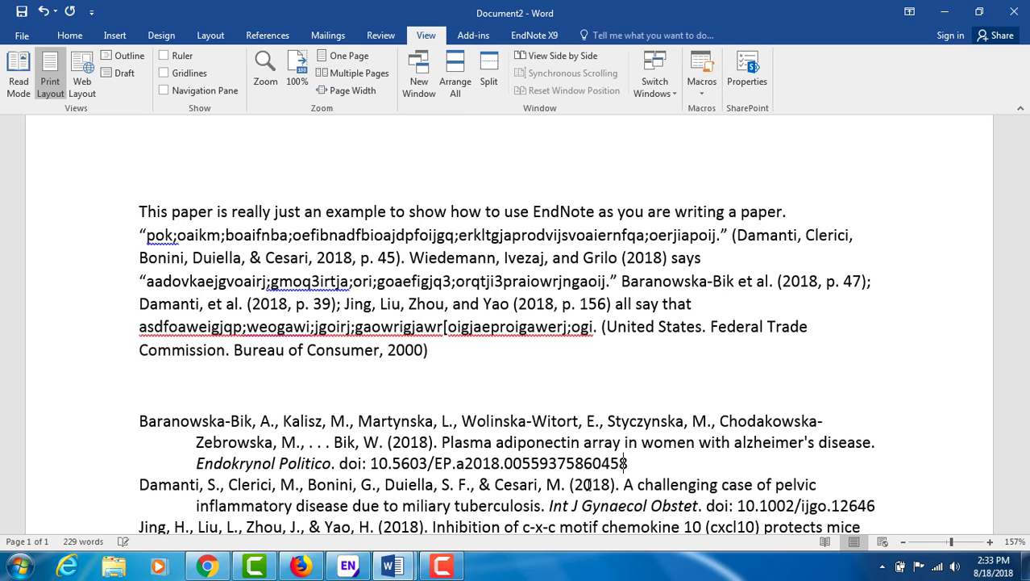
text(3ytngkcuisew)
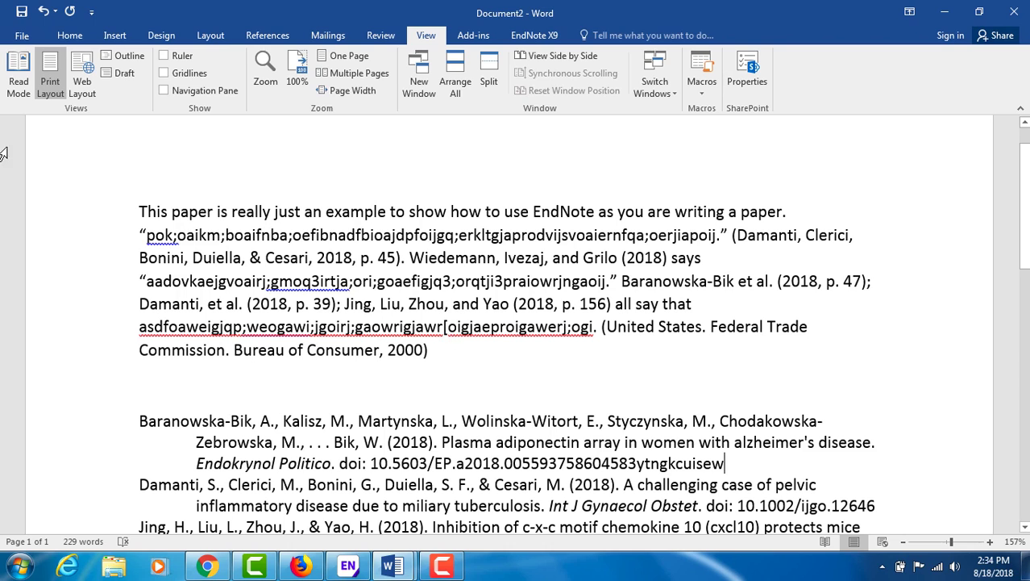
Save Document2 on the Desktop under the name TestPlainText.
click(21, 13)
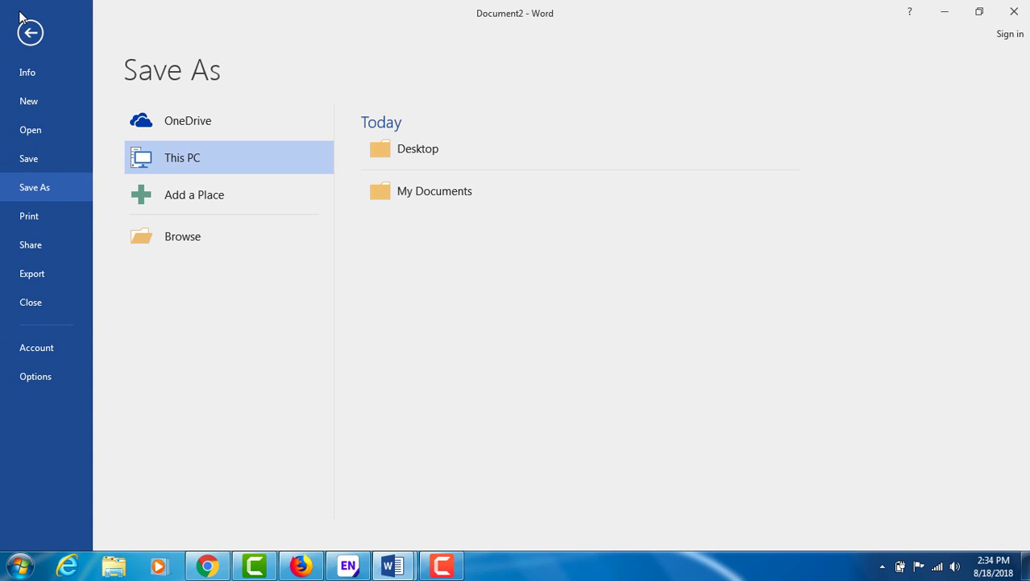
click(416, 157)
text(Te)
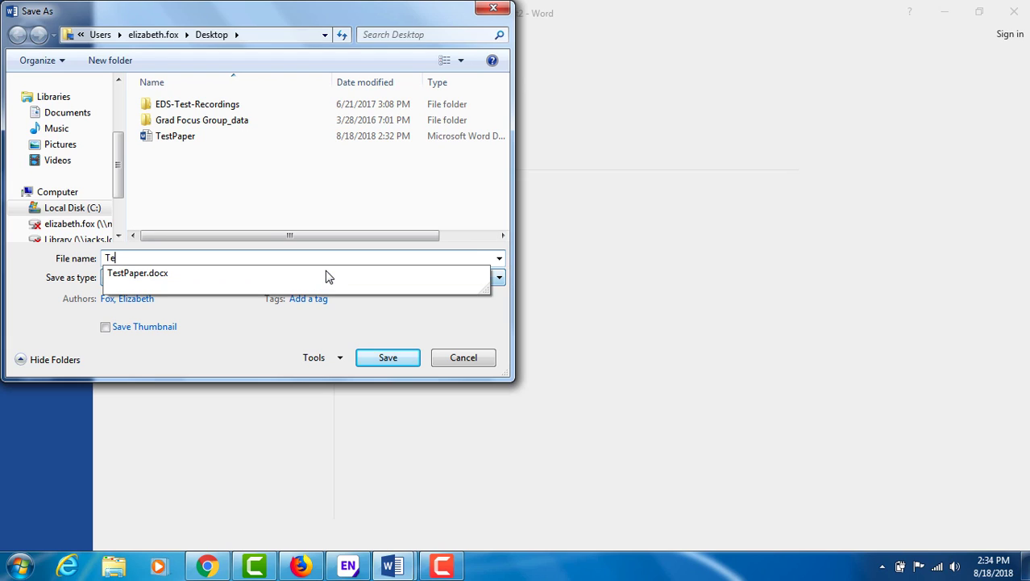
text(stPlainT)
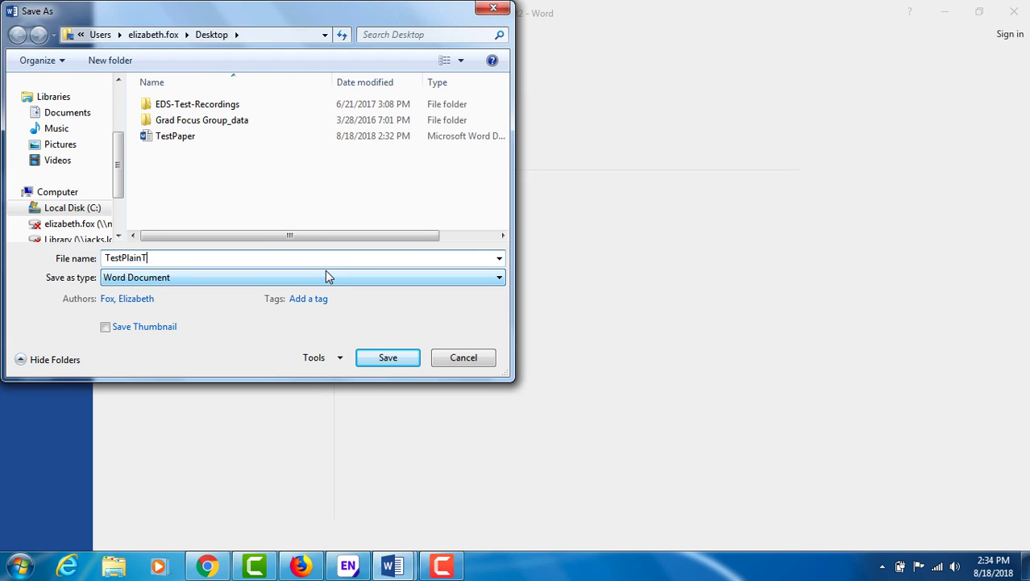
text(ext)
key(Return)
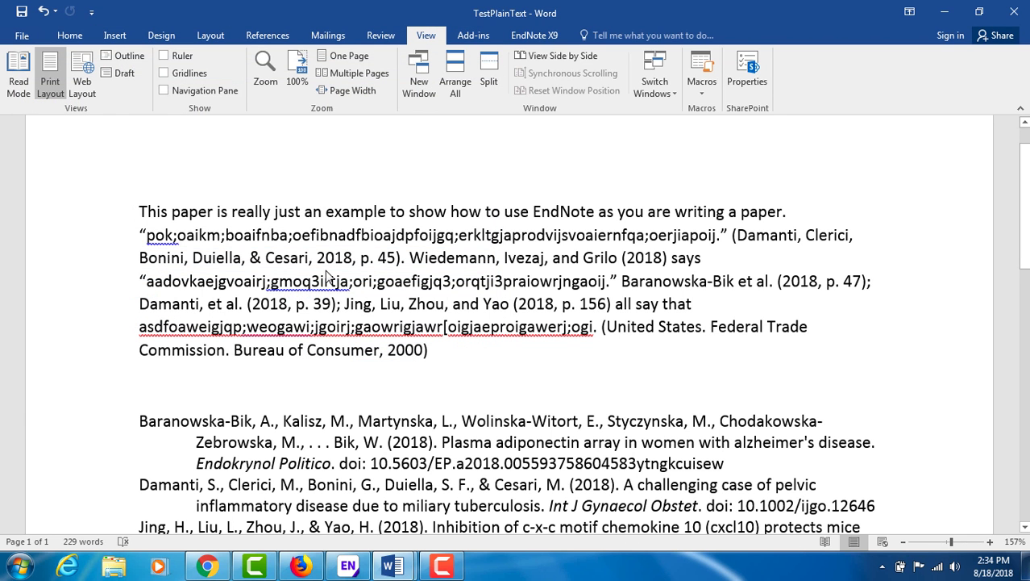